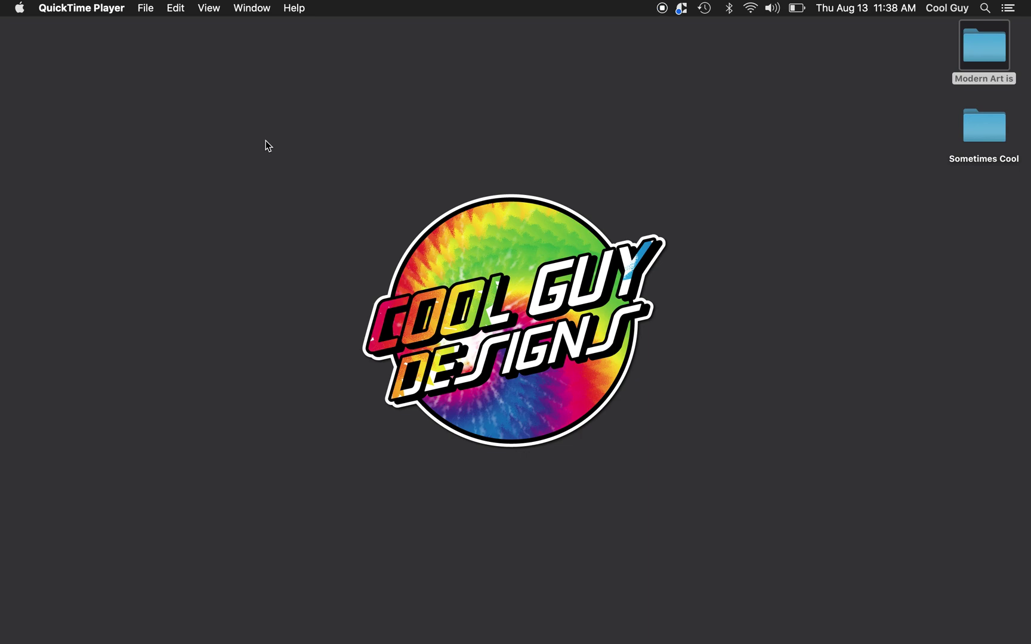
# Step: Switch from QuickTime Player to Adobe Illustrator
pyautogui.press('super+Tab')
pyautogui.press('super+Tab')
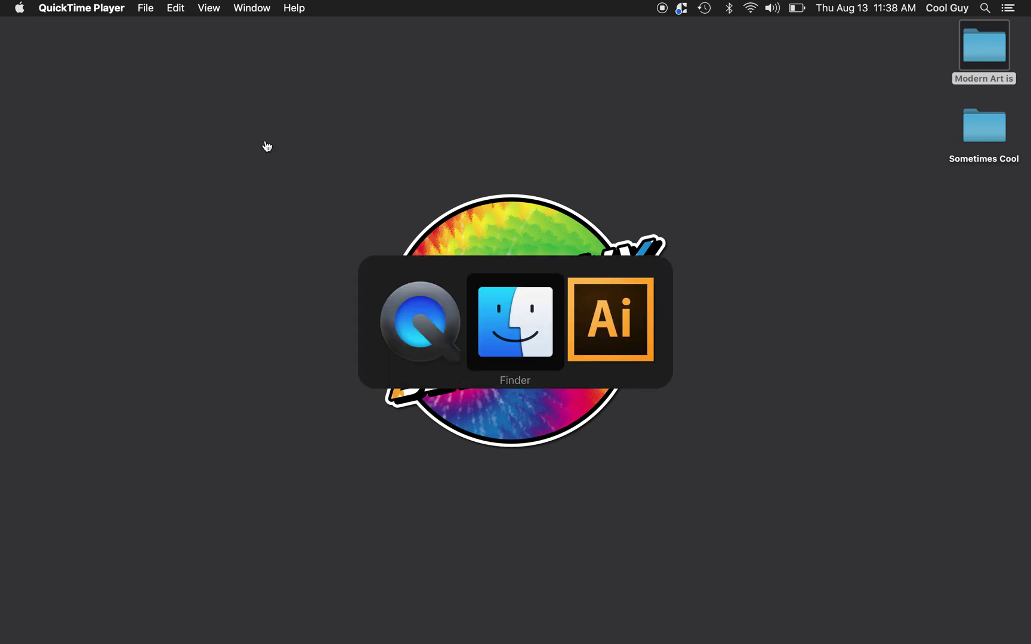
# Step: Create a new document named 'Abstract', 1000 × 1000 px in Pixels units
pyautogui.click(110, 8)
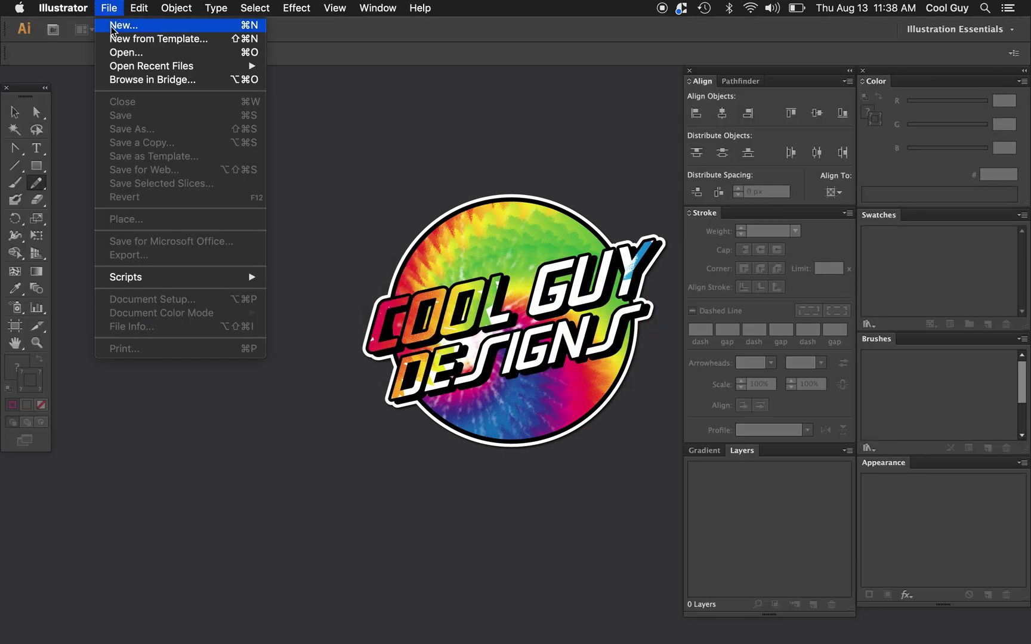
pyautogui.click(114, 30)
pyautogui.write('Abstract')
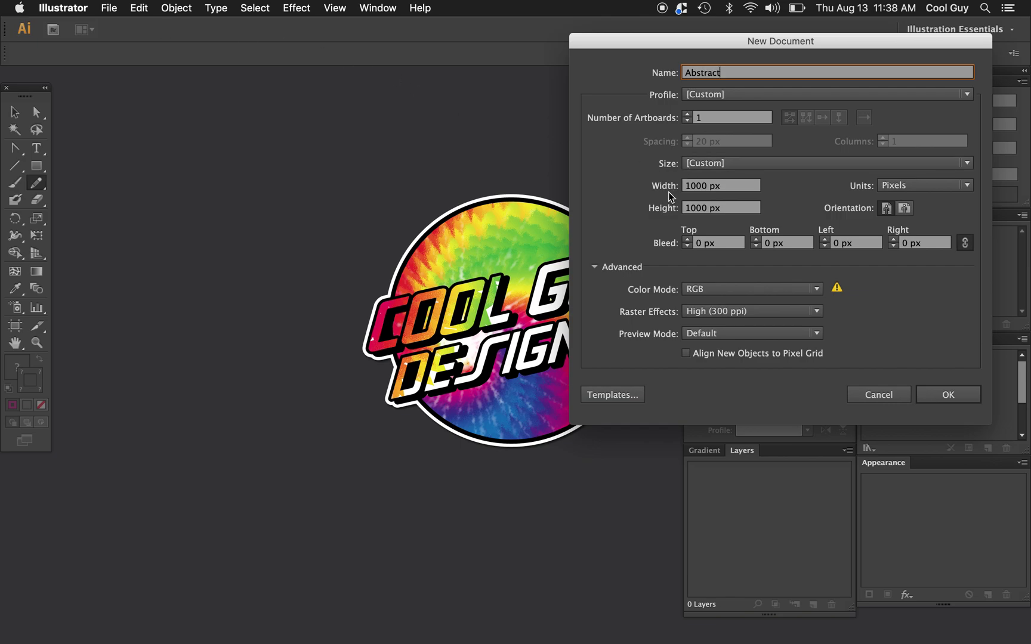
pyautogui.click(907, 184)
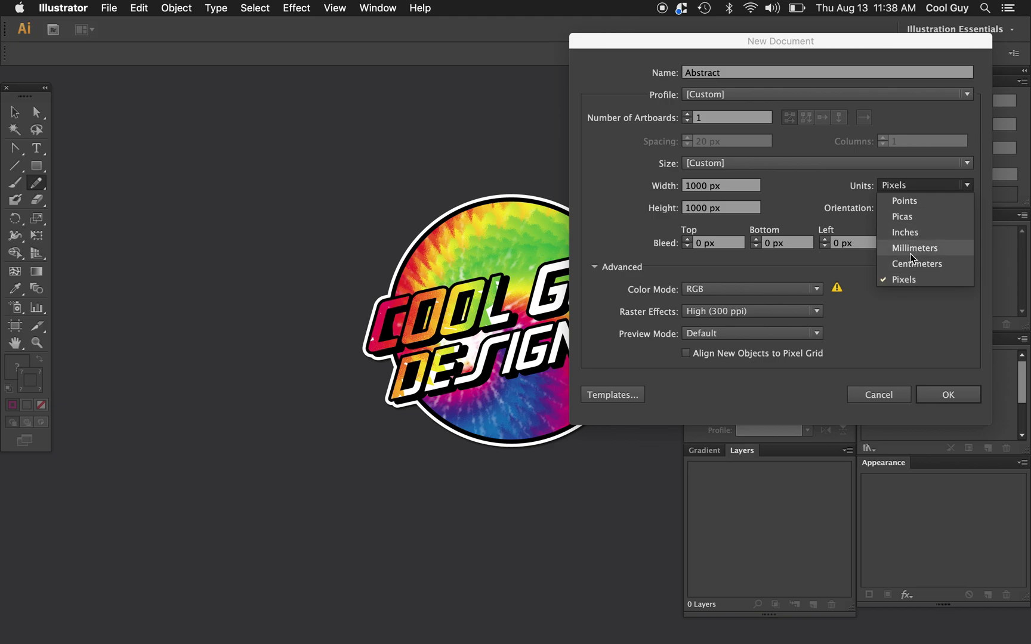
pyautogui.click(904, 279)
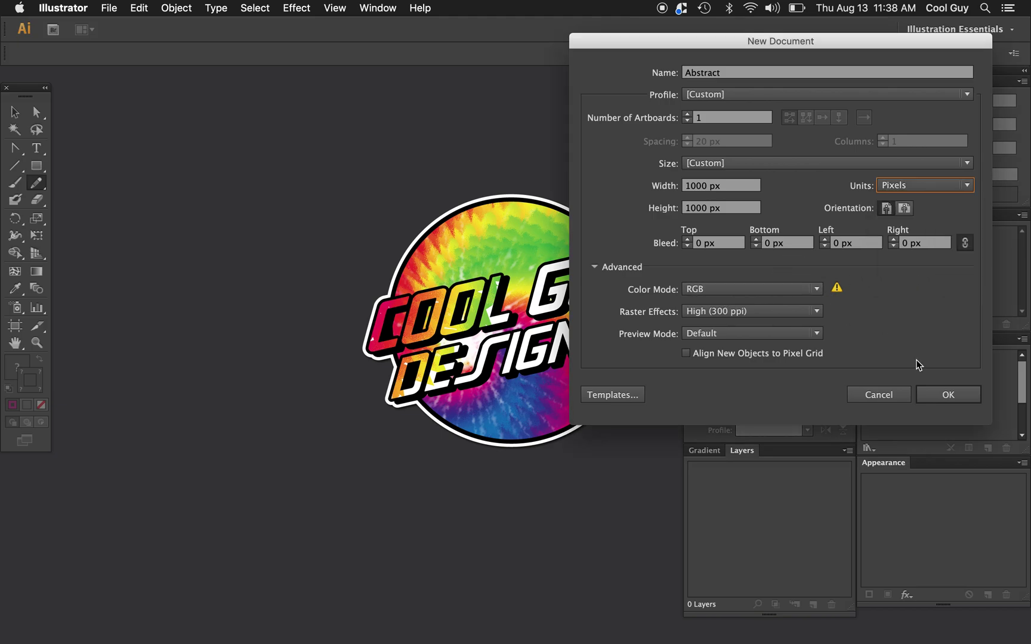
pyautogui.click(948, 398)
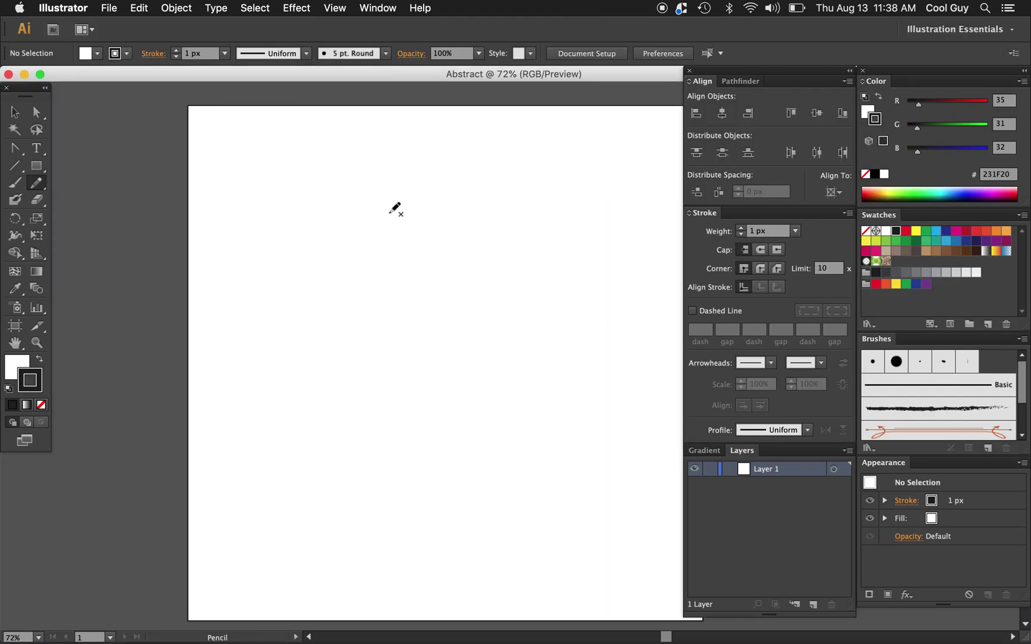
# Step: Set the fill to None and the stroke to magenta EC008C, viewing the artboard at 50%
pyautogui.press('z')
pyautogui.keyDown('alt'); pyautogui.click(396, 263); pyautogui.keyUp('alt')
pyautogui.press('v')
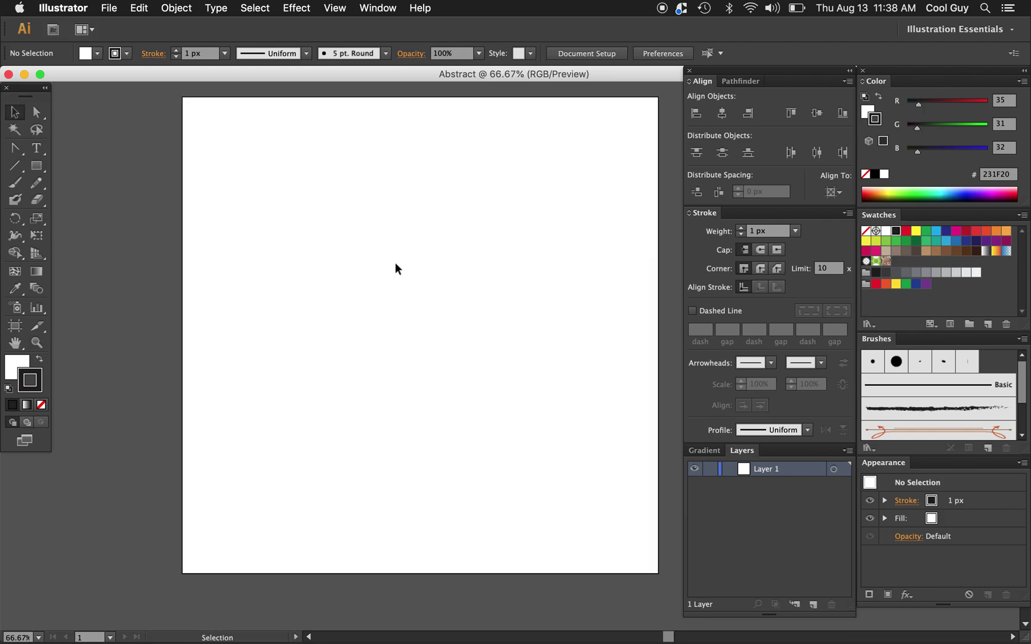
pyautogui.click(16, 361)
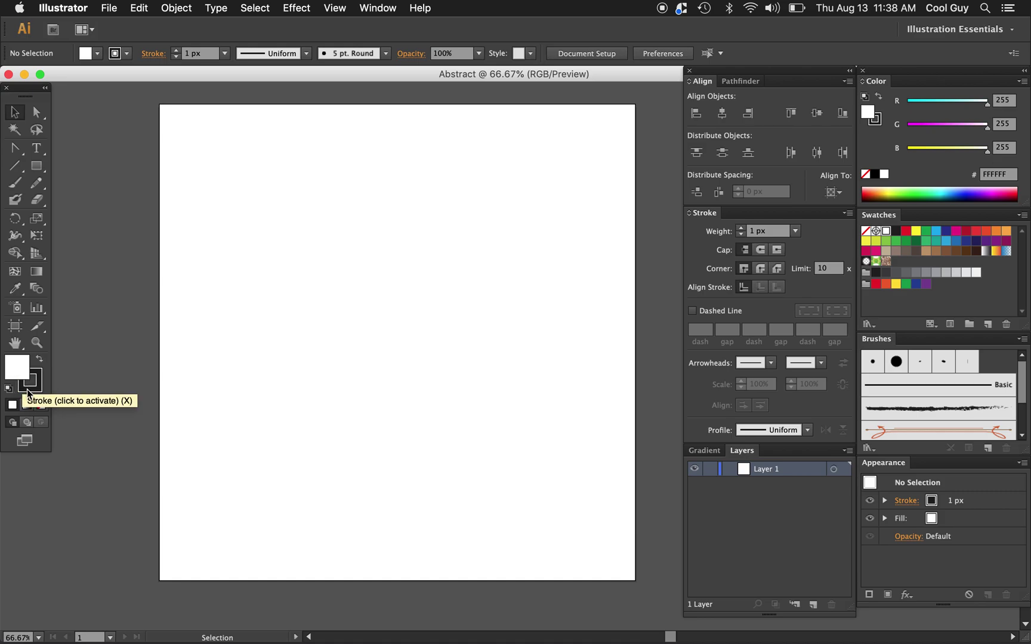
pyautogui.click(41, 405)
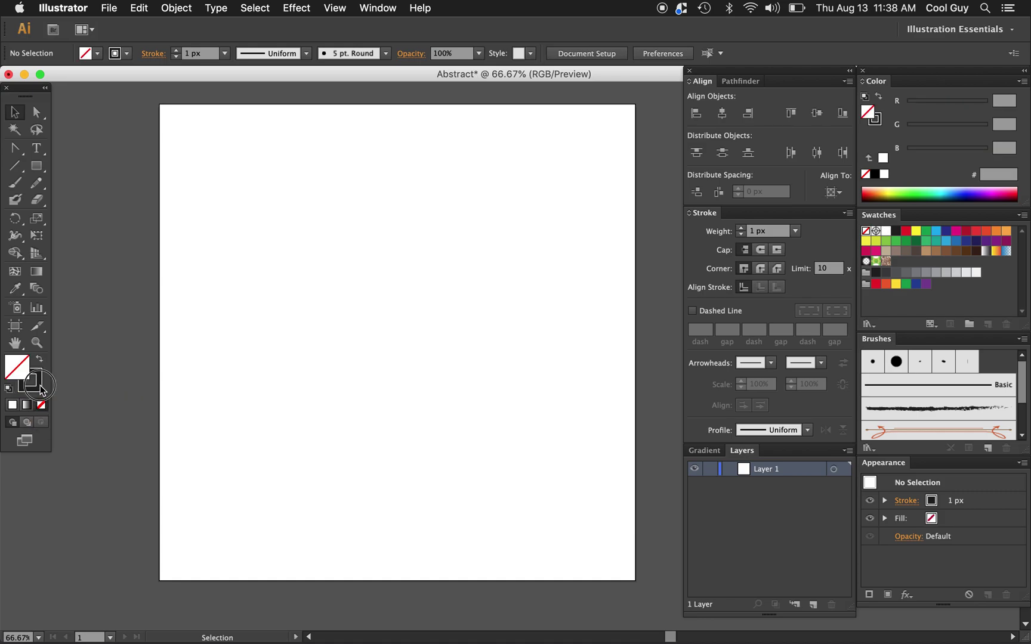
pyautogui.click(41, 386)
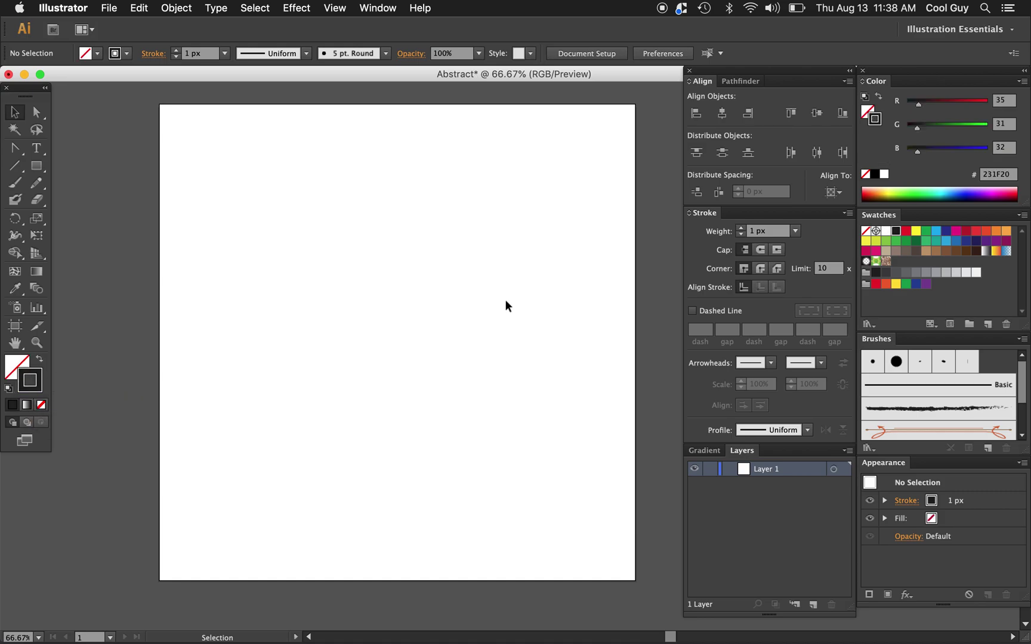
pyautogui.click(956, 231)
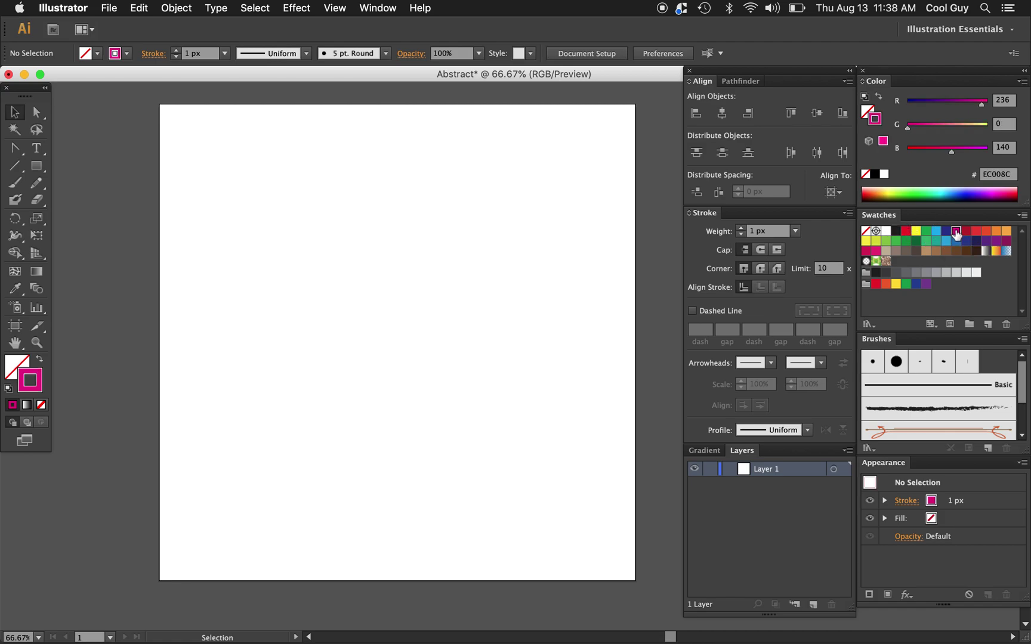
pyautogui.hscroll(3, 569, 248)
pyautogui.press('z')
pyautogui.keyDown('alt'); pyautogui.click(481, 322); pyautogui.keyUp('alt')
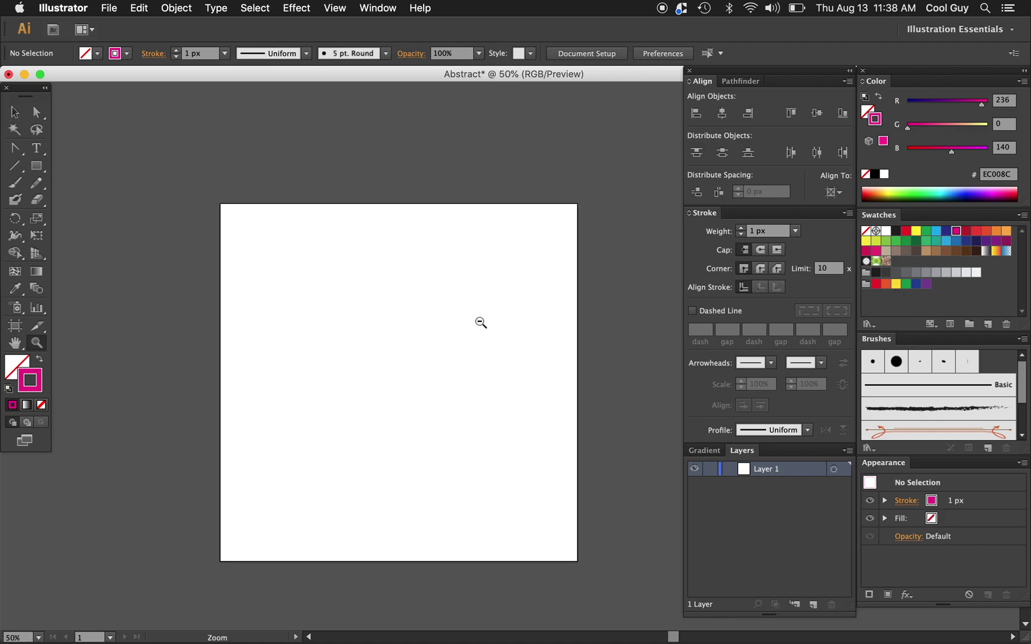
# Step: Draw a rectangle covering the whole artboard, redoing the first attempt
pyautogui.press('m')
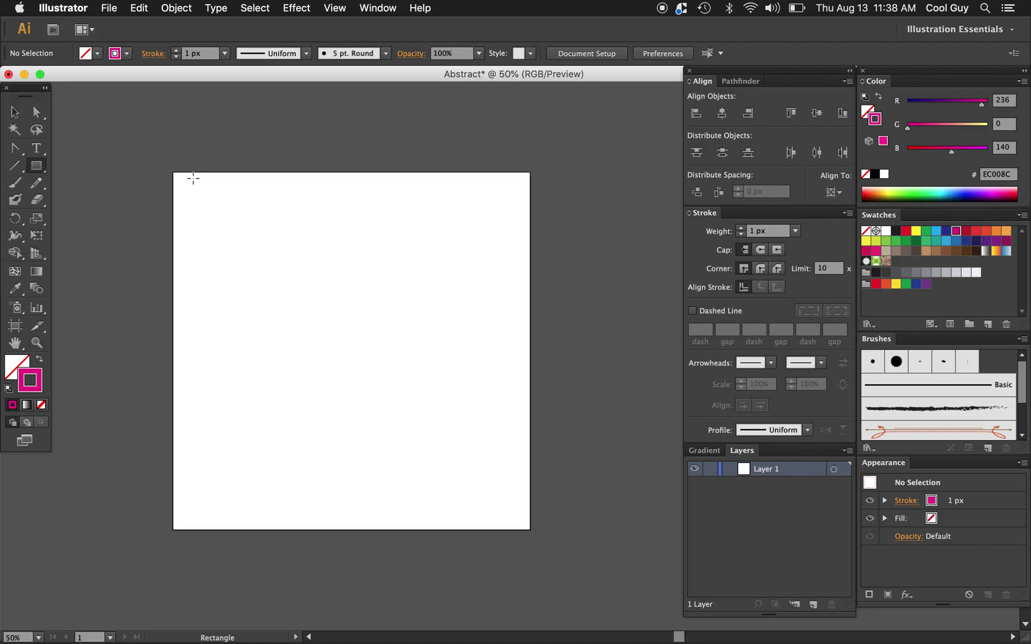
pyautogui.moveTo(171, 169); pyautogui.dragTo(224, 226)
pyautogui.press('super+z')
pyautogui.moveTo(169, 168); pyautogui.dragTo(534, 534)
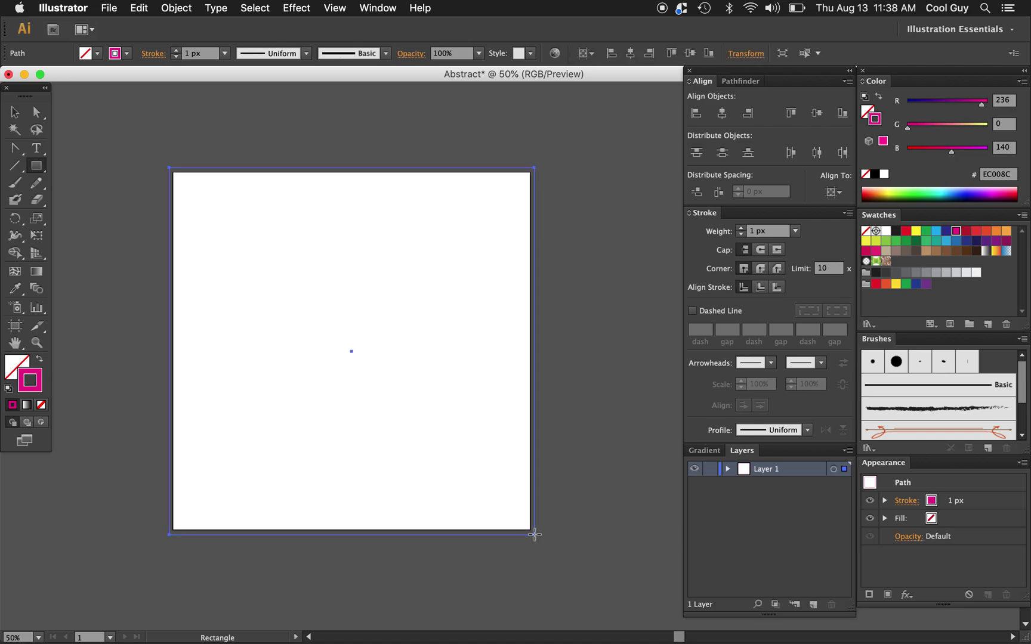
# Step: Give the rectangle a 9 px stroke weight and deselect it
pyautogui.click(769, 231)
pyautogui.write('10')
pyautogui.press('Return')
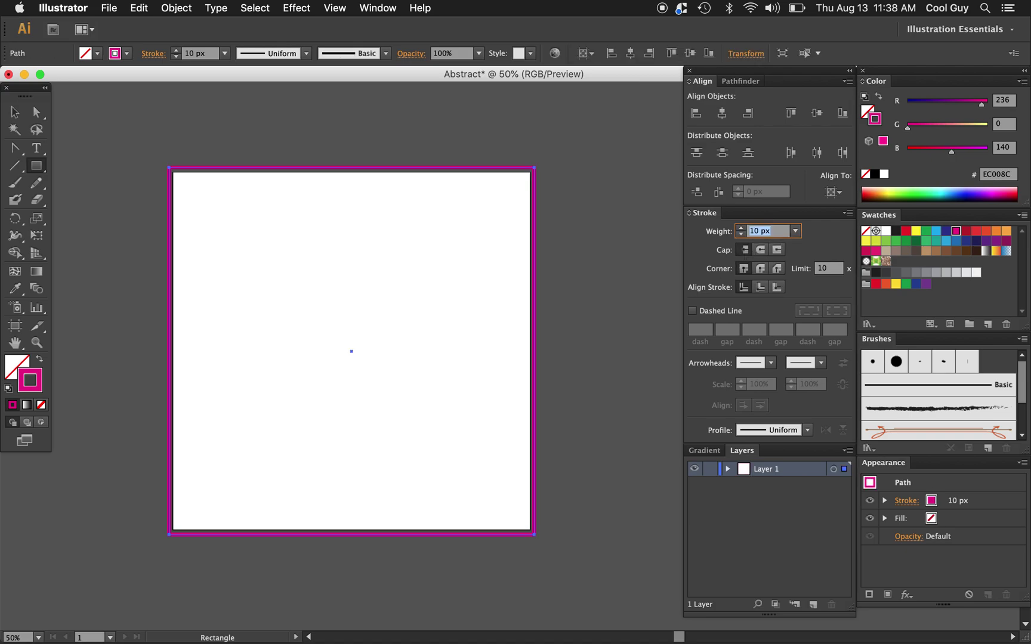
pyautogui.press('Down')
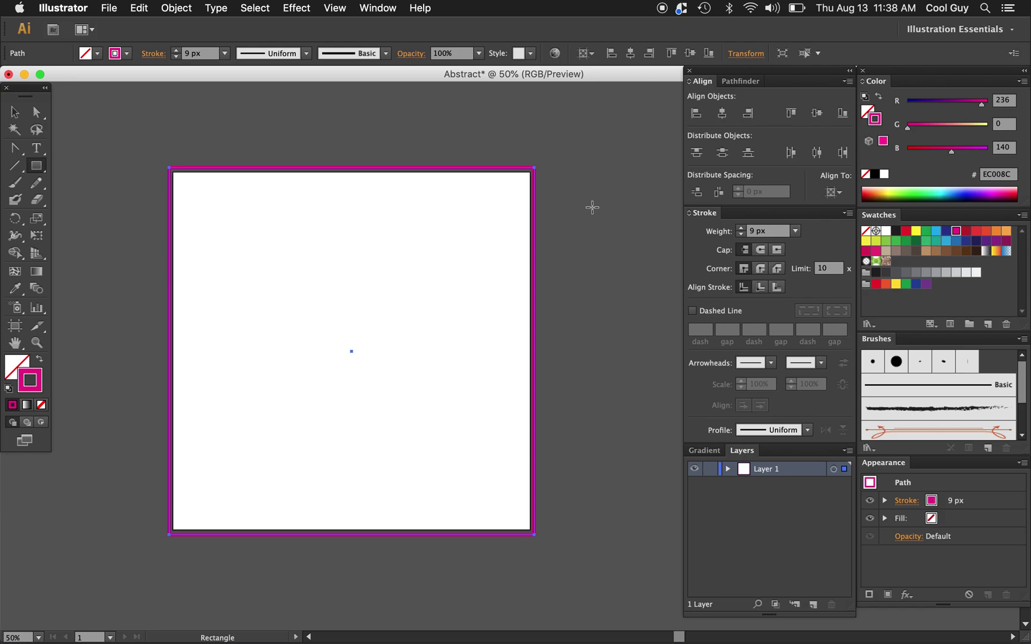
pyautogui.press('v')
pyautogui.click(579, 224)
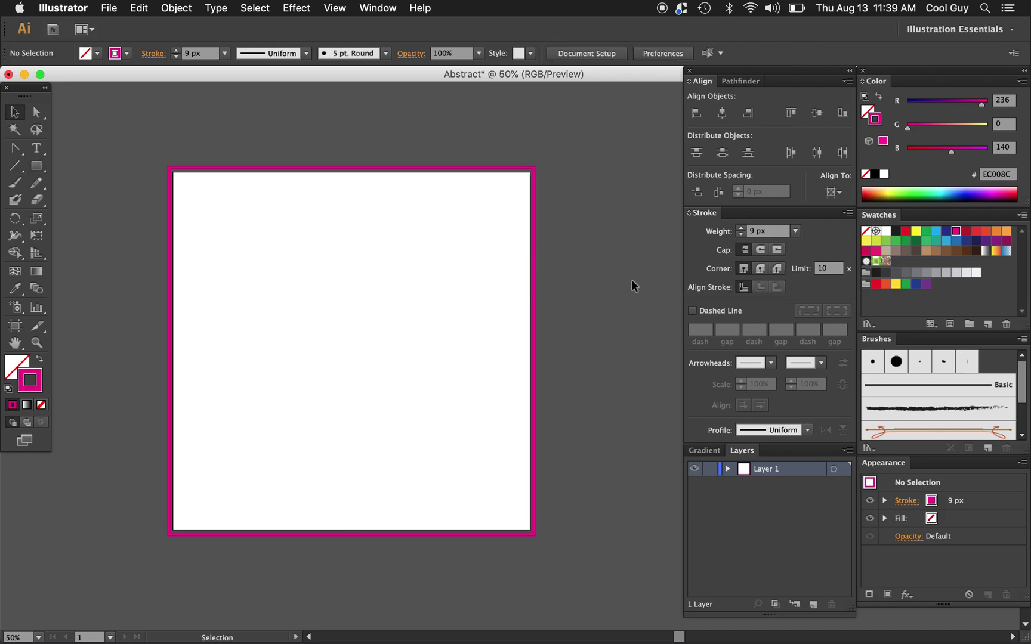
pyautogui.press('z')
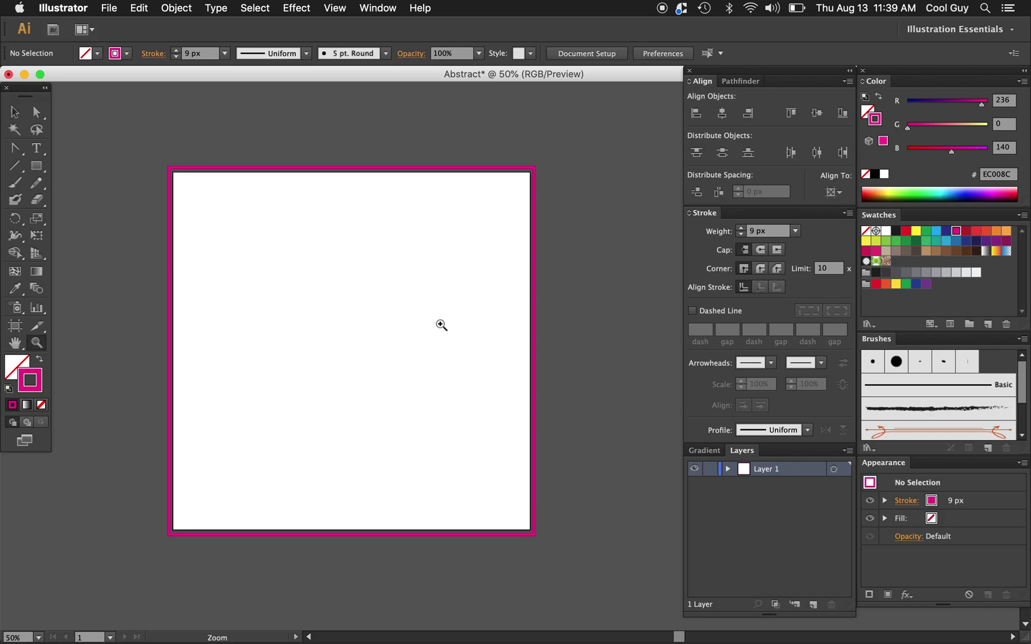
pyautogui.hscroll(-2, 432, 322)
pyautogui.scroll(-1, 433, 322)
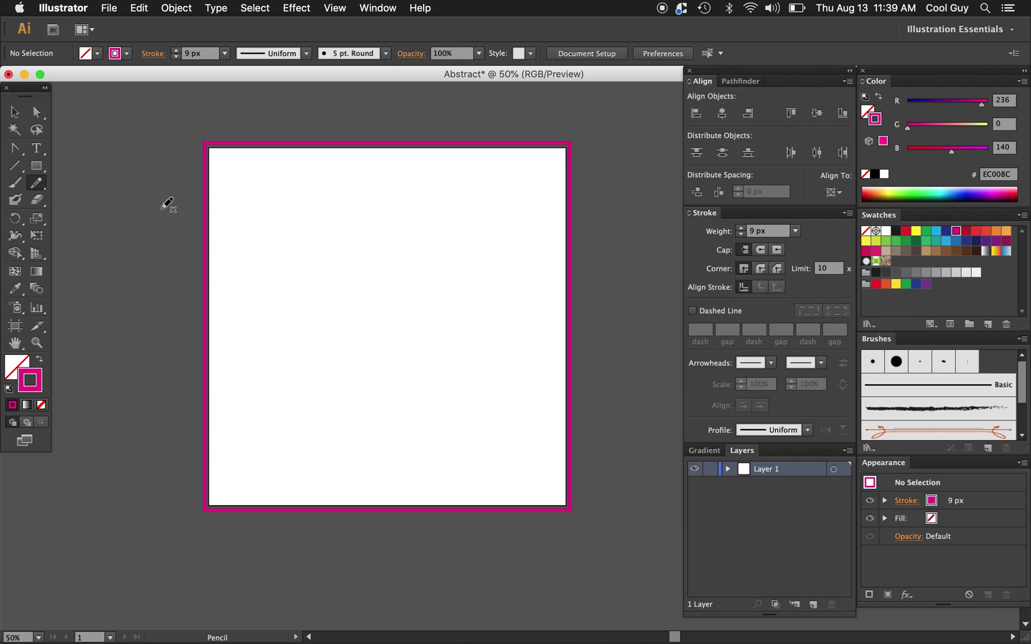
# Step: Set the Pencil tool to Fidelity 2.5 px and Smoothness 40%, with fill of new strokes off
pyautogui.click(35, 185)
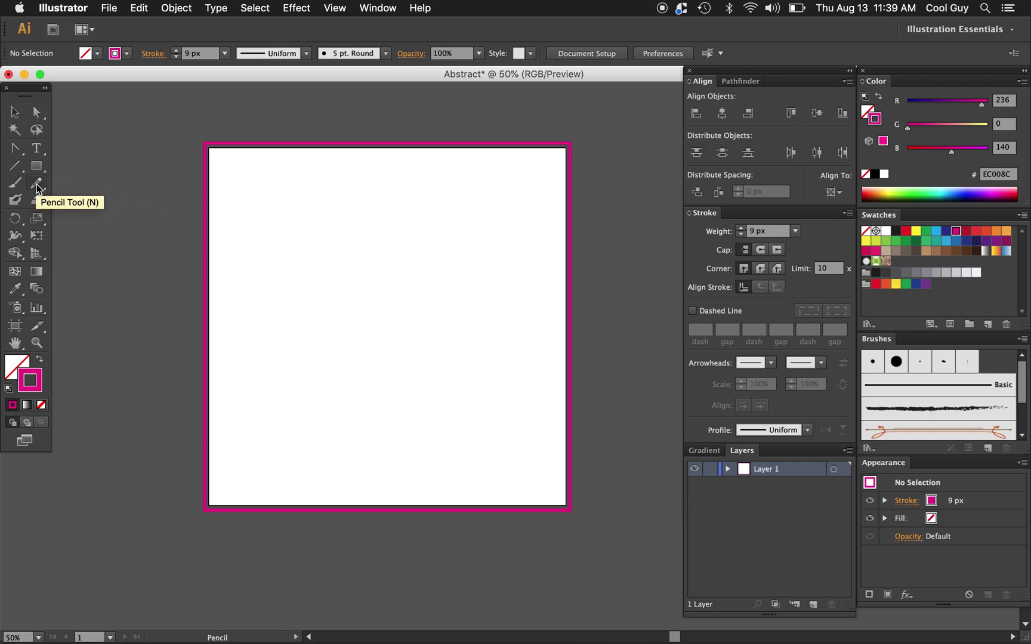
pyautogui.doubleClick(36, 186)
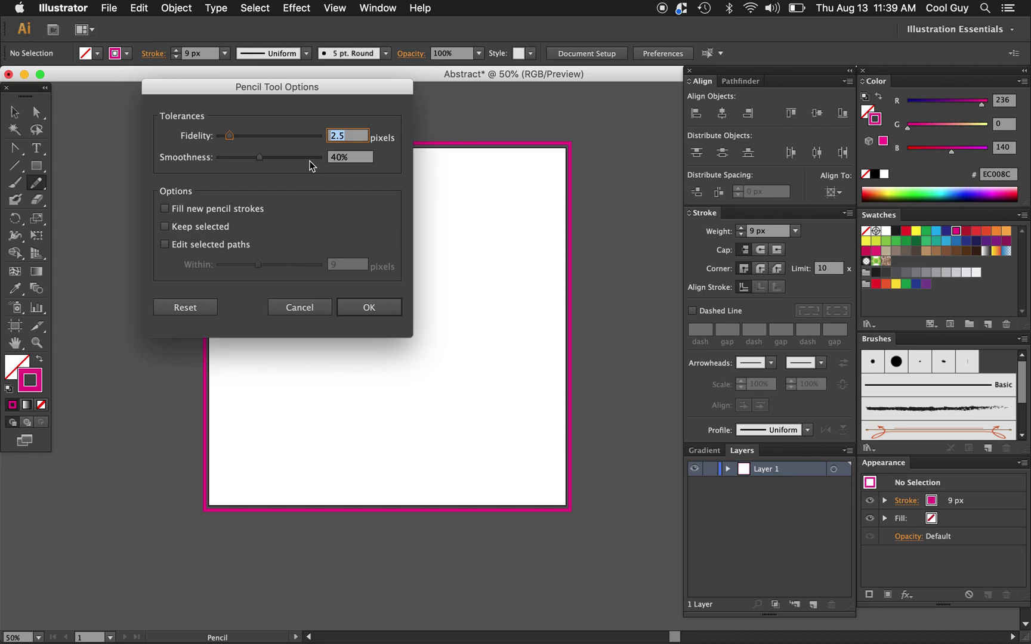
pyautogui.click(166, 212)
pyautogui.click(387, 309)
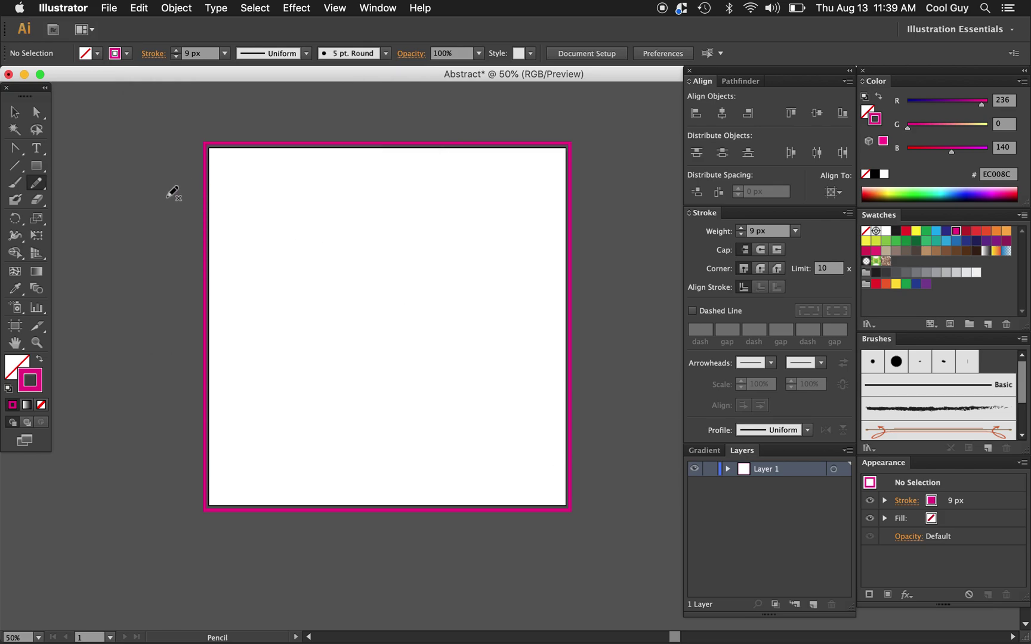
# Step: Draw a long looping magenta pencil scribble across the artboard and select it
pyautogui.moveTo(168, 195)
pyautogui.mouseDown()
pyautogui.moveTo(223, 148)
pyautogui.moveTo(265, 129)
pyautogui.moveTo(325, 127)
pyautogui.moveTo(353, 150)
pyautogui.moveTo(351, 170)
pyautogui.moveTo(288, 201)
pyautogui.moveTo(259, 235)
pyautogui.moveTo(269, 251)
pyautogui.moveTo(323, 238)
pyautogui.moveTo(406, 193)
pyautogui.moveTo(467, 186)
pyautogui.moveTo(486, 205)
pyautogui.moveTo(483, 229)
pyautogui.moveTo(390, 274)
pyautogui.moveTo(361, 301)
pyautogui.moveTo(379, 317)
pyautogui.moveTo(533, 269)
pyautogui.moveTo(600, 279)
pyautogui.moveTo(604, 308)
pyautogui.moveTo(488, 347)
pyautogui.moveTo(453, 376)
pyautogui.moveTo(471, 393)
pyautogui.moveTo(601, 396)
pyautogui.moveTo(622, 415)
pyautogui.moveTo(629, 443)
pyautogui.moveTo(593, 460)
pyautogui.moveTo(446, 431)
pyautogui.moveTo(424, 454)
pyautogui.moveTo(481, 509)
pyautogui.moveTo(488, 540)
pyautogui.moveTo(462, 545)
pyautogui.moveTo(369, 477)
pyautogui.moveTo(341, 484)
pyautogui.moveTo(267, 546)
pyautogui.moveTo(223, 534)
pyautogui.moveTo(212, 508)
pyautogui.moveTo(242, 450)
pyautogui.moveTo(382, 361)
pyautogui.moveTo(378, 342)
pyautogui.moveTo(251, 358)
pyautogui.moveTo(230, 341)
pyautogui.moveTo(234, 316)
pyautogui.moveTo(299, 271)
pyautogui.moveTo(275, 261)
pyautogui.moveTo(156, 285)
pyautogui.moveTo(139, 249)
pyautogui.mouseUp()
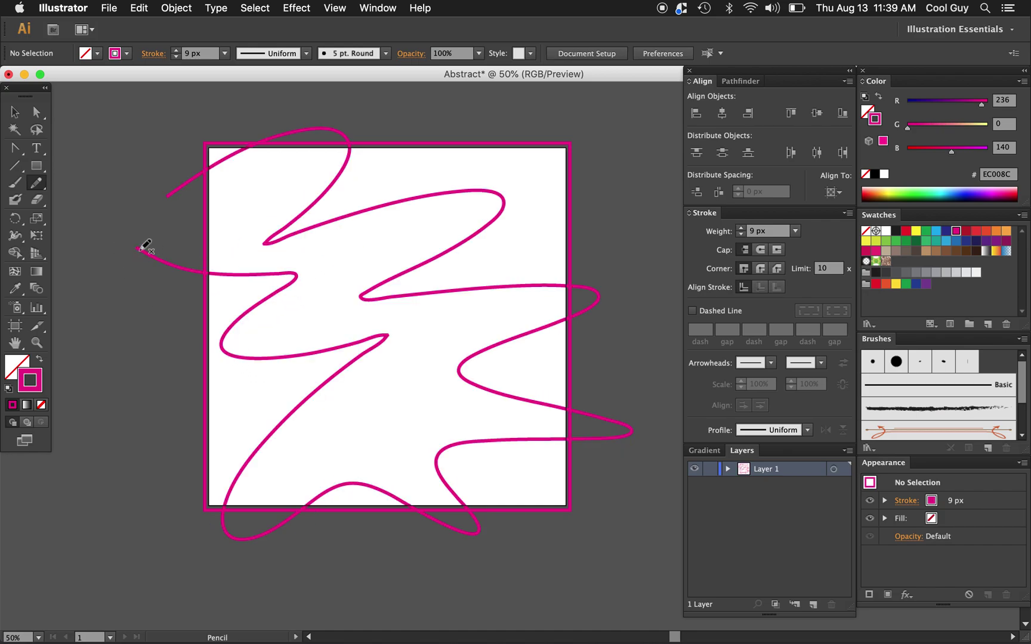
pyautogui.click(740, 234)
pyautogui.click(740, 235)
pyautogui.press('v')
pyautogui.click(599, 306)
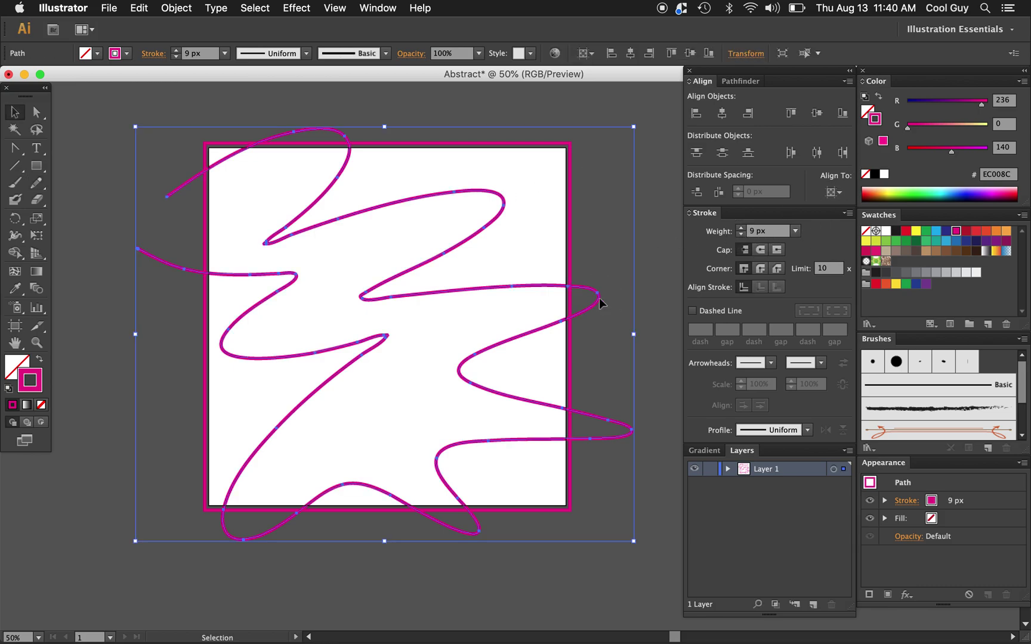
# Step: Reduce the scribble's stroke weight step by step to 1 px and reselect it
pyautogui.click(740, 235)
pyautogui.click(741, 235)
pyautogui.click(741, 234)
pyautogui.click(741, 234)
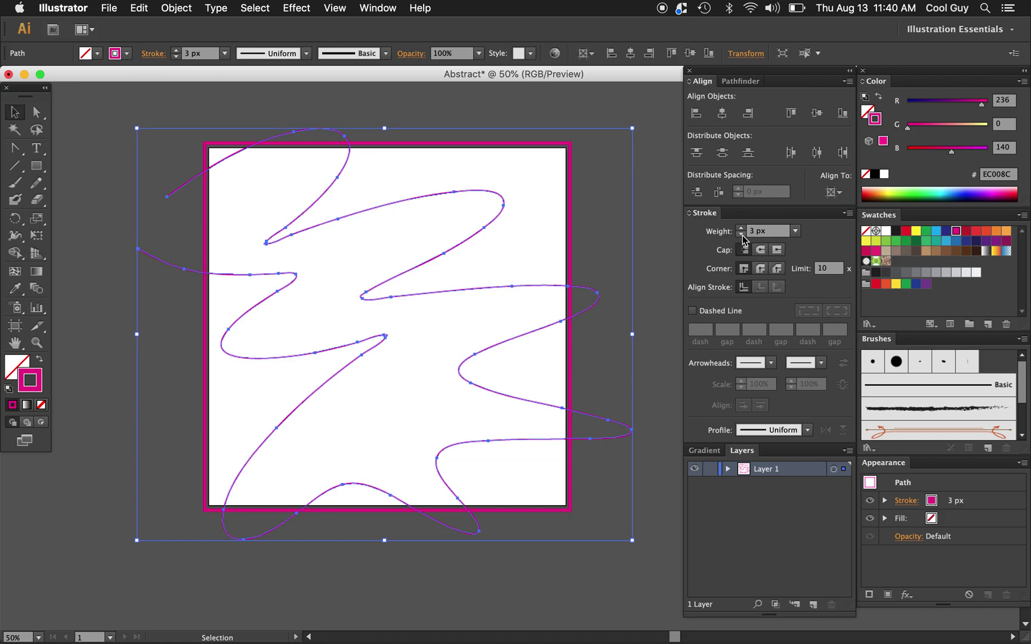
pyautogui.click(741, 234)
pyautogui.click(741, 234)
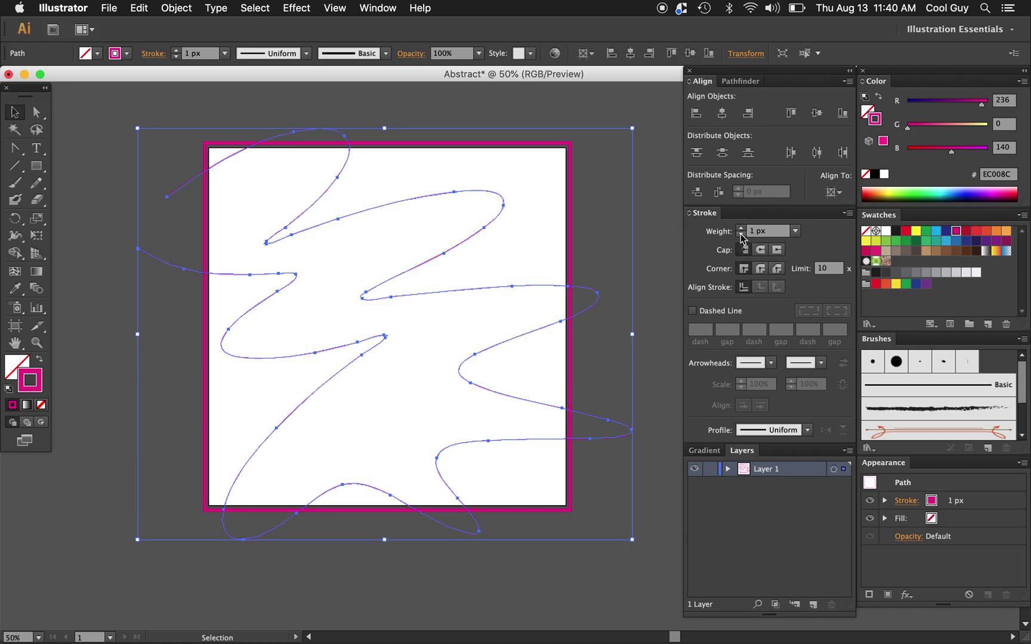
pyautogui.click(561, 241)
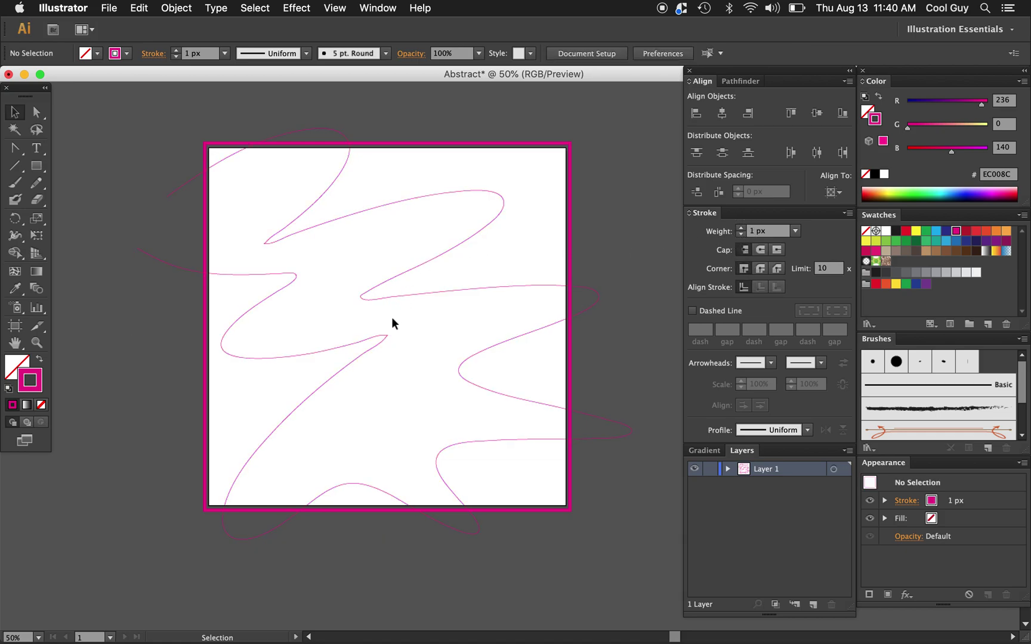
pyautogui.click(386, 336)
# Step: Convert the scribble's sharp tip anchor and pull curve handles out of it
pyautogui.press('p')
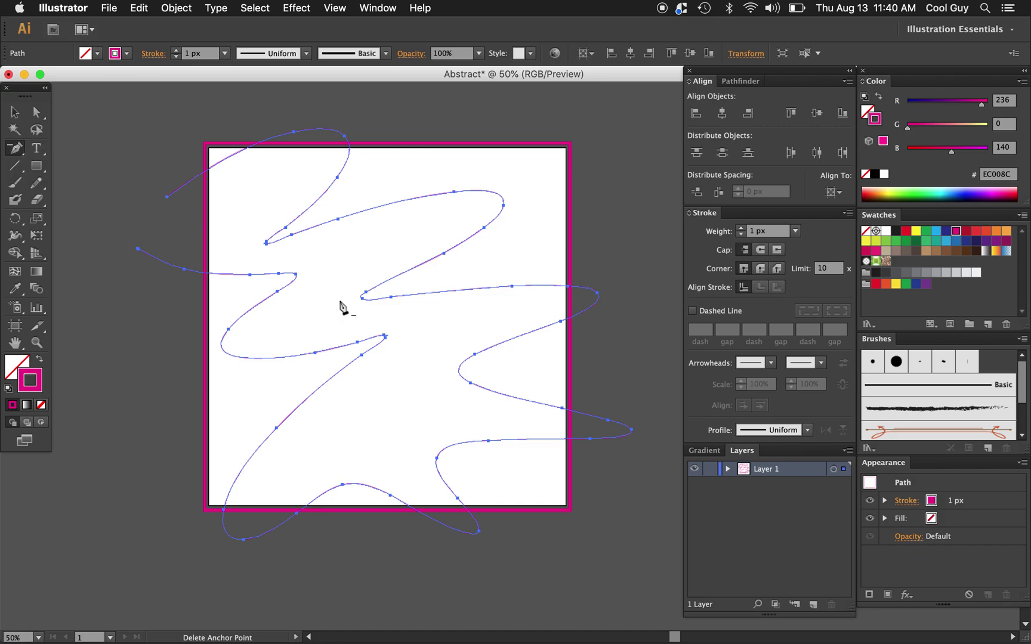
pyautogui.click(385, 338)
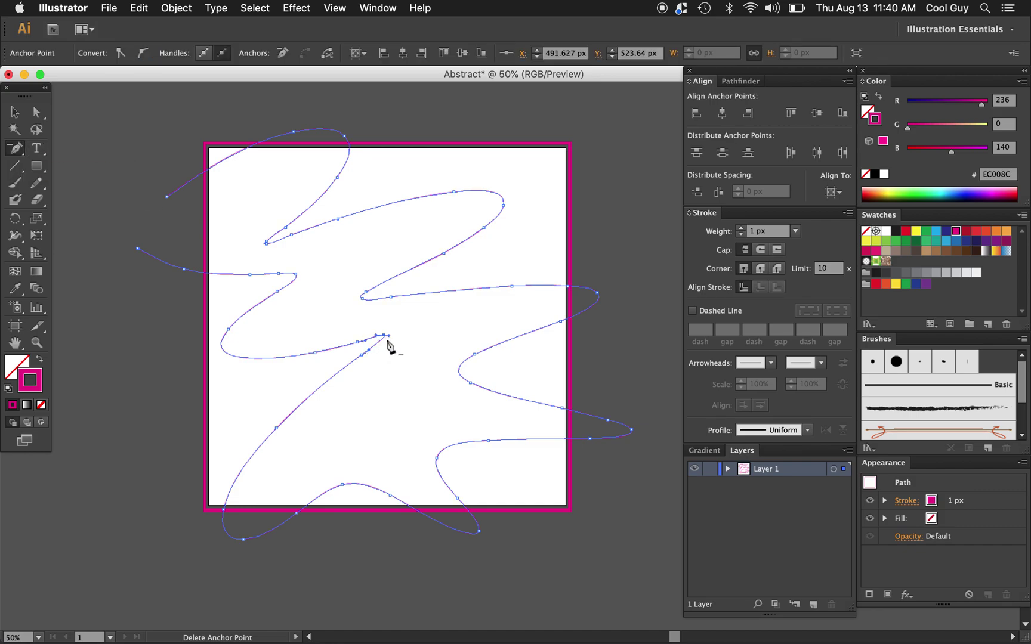
pyautogui.hotkey('shift', 'c')
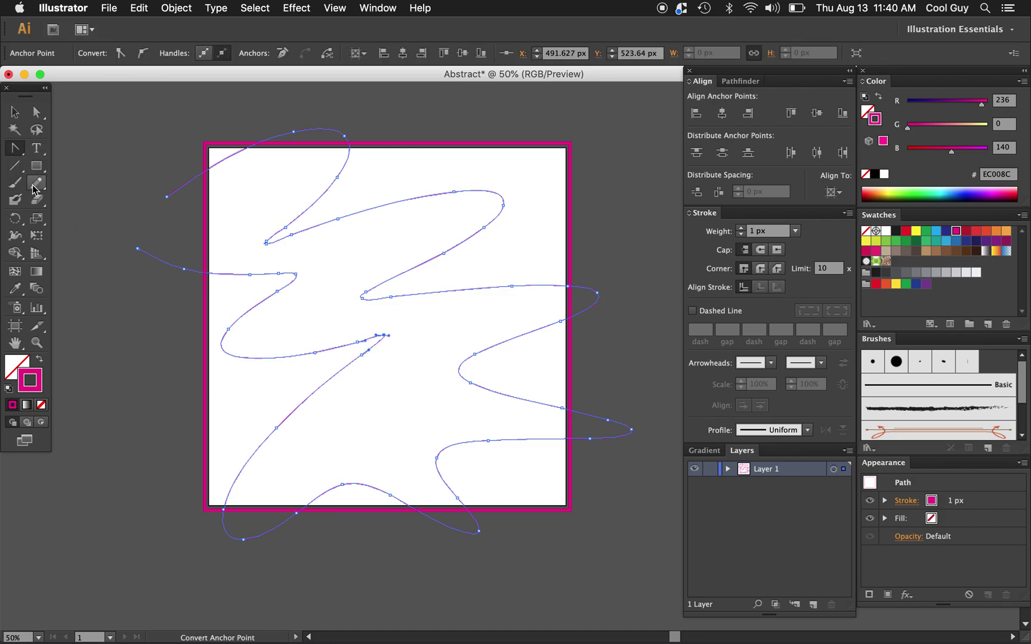
pyautogui.moveTo(14, 148); pyautogui.dragTo(79, 199)
pyautogui.click(384, 335)
pyautogui.click(383, 336)
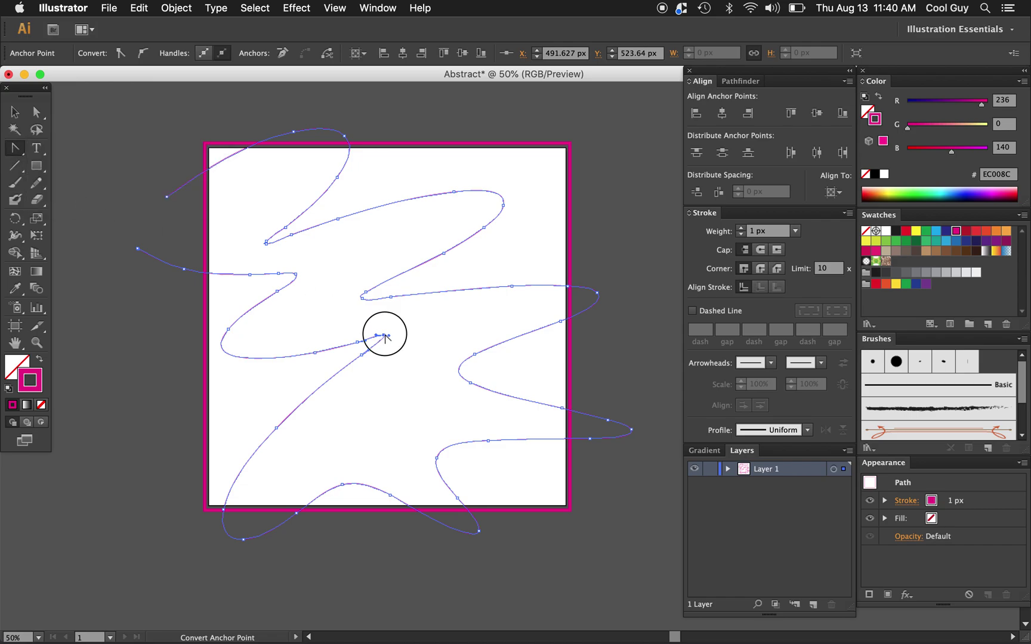
pyautogui.moveTo(383, 336); pyautogui.dragTo(382, 334)
# Step: At 200% zoom, delete the tip anchor and angle its handles to round the curve
pyautogui.press('z')
pyautogui.click(285, 258)
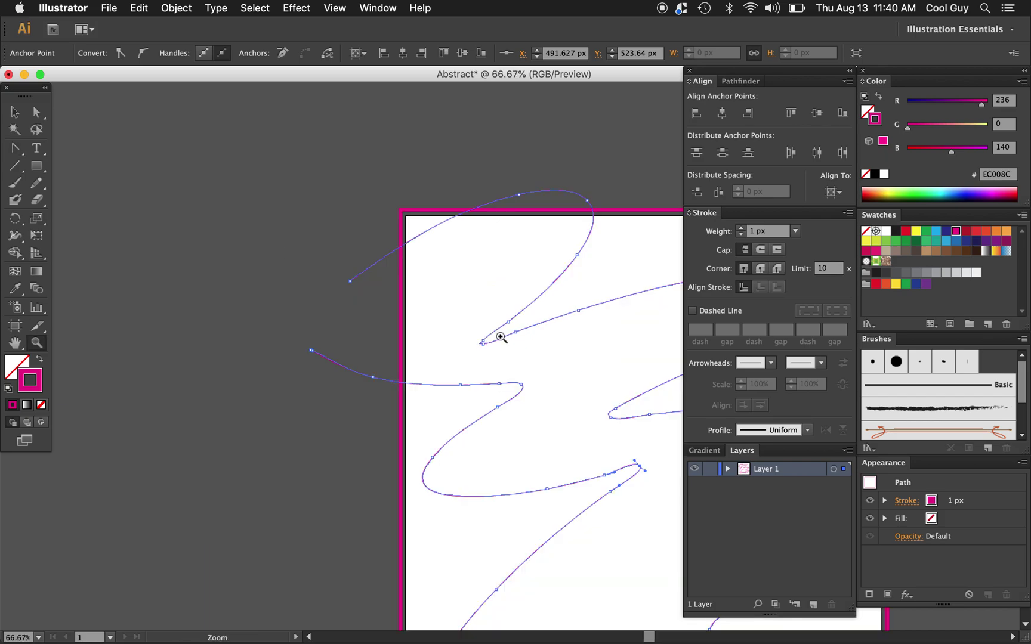
pyautogui.click(502, 338)
pyautogui.click(502, 338)
pyautogui.click(516, 398)
pyautogui.press('p')
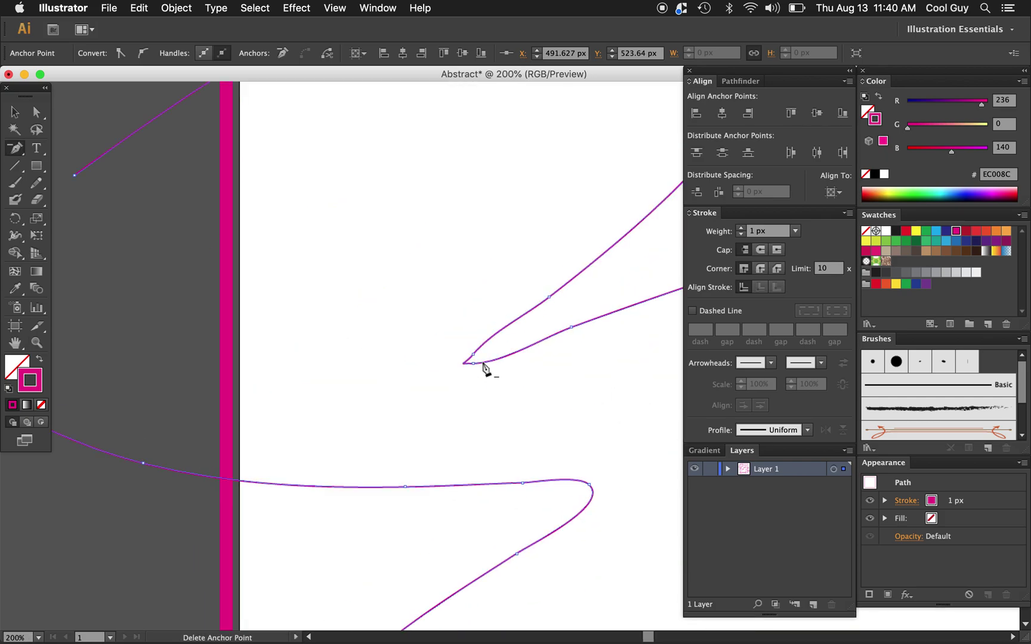
pyautogui.click(475, 359)
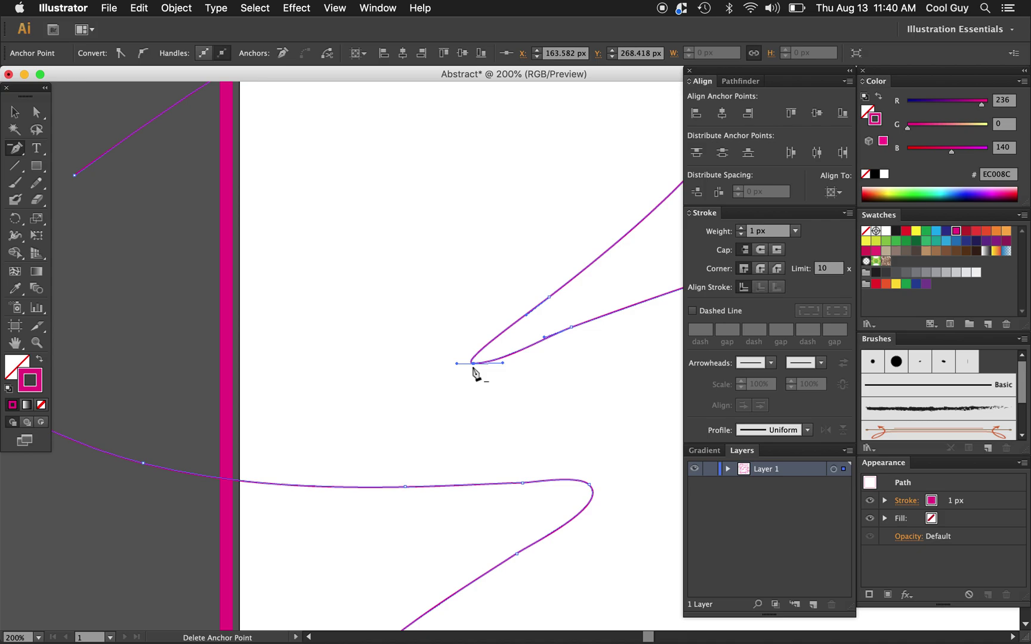
pyautogui.hotkey('shift', 'c')
pyautogui.moveTo(473, 363); pyautogui.dragTo(485, 376)
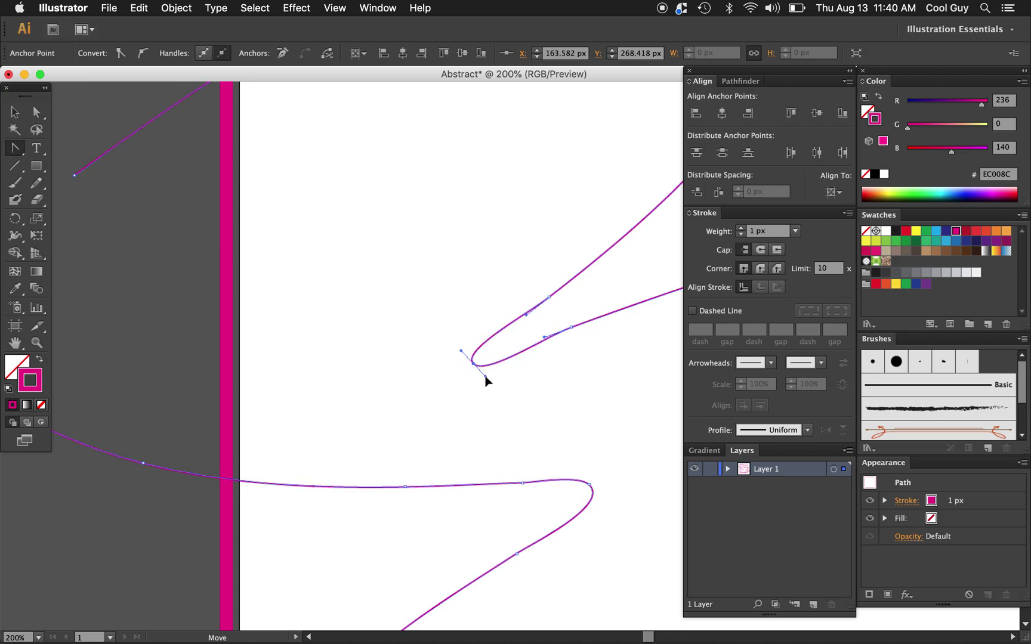
# Step: Zoom back out to 50% and deselect the smoothed scribble
pyautogui.keyDown('alt'); pyautogui.keyDown('super'); pyautogui.click(548, 402); pyautogui.keyUp('super'); pyautogui.keyUp('alt')
pyautogui.keyDown('alt'); pyautogui.keyDown('super'); pyautogui.click(548, 402); pyautogui.keyUp('super'); pyautogui.keyUp('alt')
pyautogui.keyDown('alt'); pyautogui.keyDown('super'); pyautogui.click(548, 403); pyautogui.keyUp('super'); pyautogui.keyUp('alt')
pyautogui.keyDown('alt'); pyautogui.keyDown('super'); pyautogui.click(547, 405); pyautogui.keyUp('super'); pyautogui.keyUp('alt')
pyautogui.keyDown('alt'); pyautogui.keyDown('super'); pyautogui.click(547, 406); pyautogui.keyUp('super'); pyautogui.keyUp('alt')
pyautogui.click(604, 285)
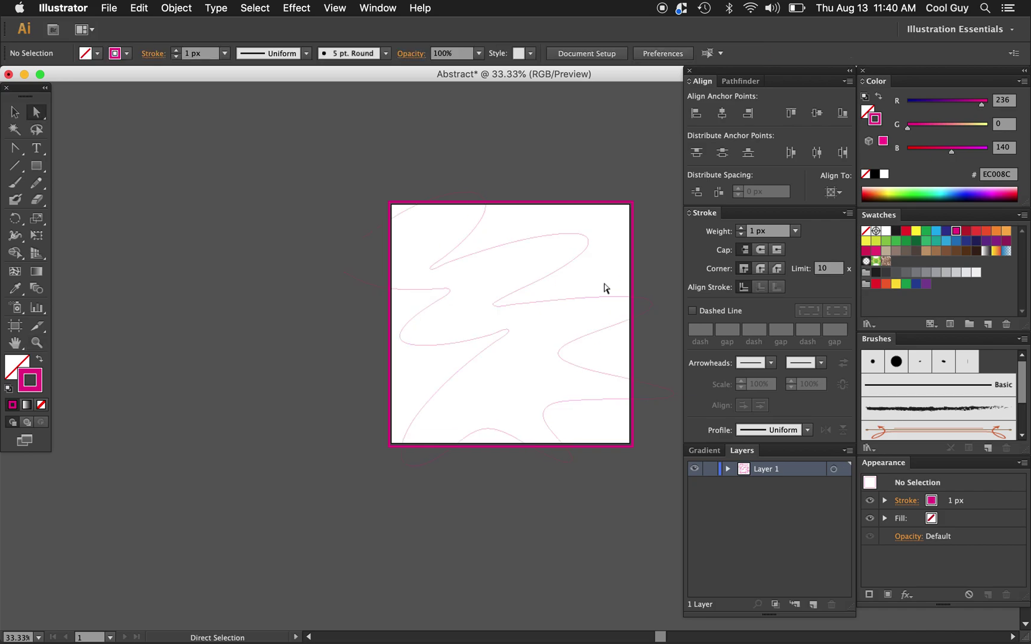
pyautogui.press('z')
pyautogui.click(605, 303)
pyautogui.scroll(-2, 566, 306)
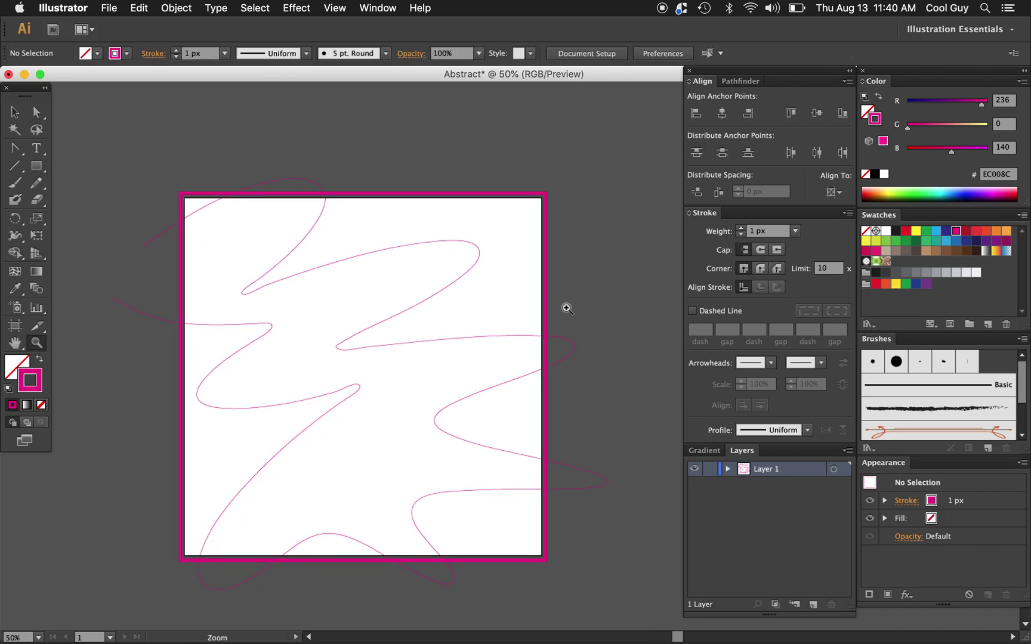
# Step: With the Ellipse tool, draw five circles: upper right, left, upper left, lower right, centre
pyautogui.click(41, 169)
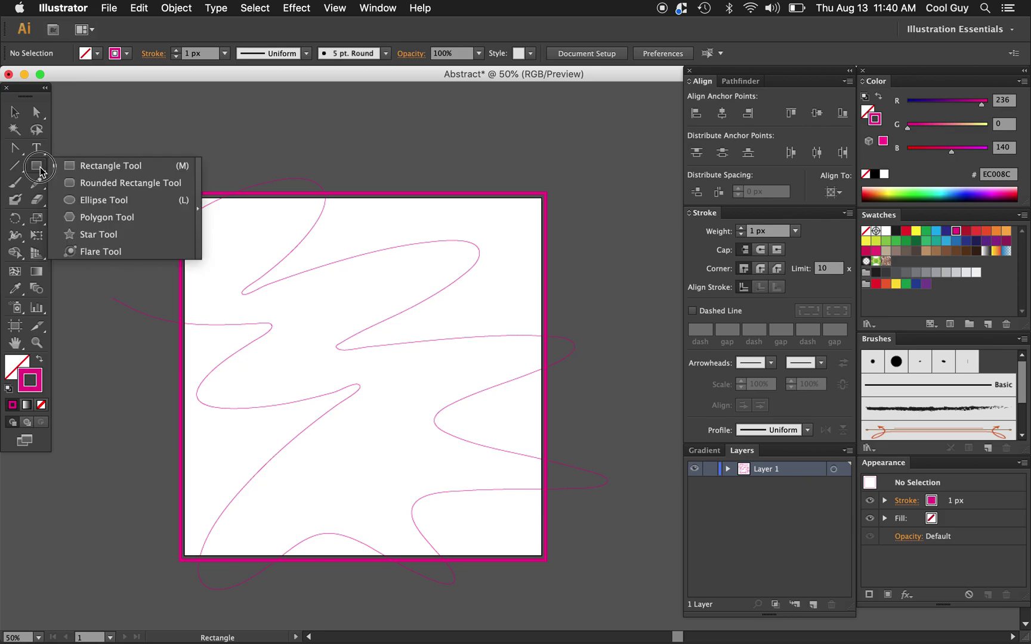
pyautogui.click(93, 206)
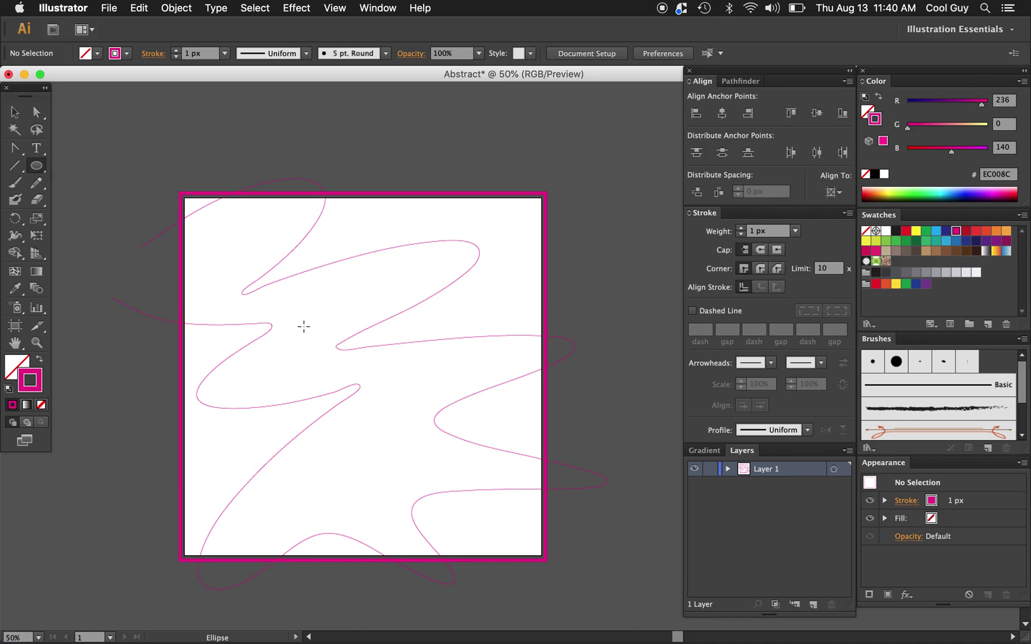
pyautogui.moveTo(343, 212); pyautogui.dragTo(598, 281)
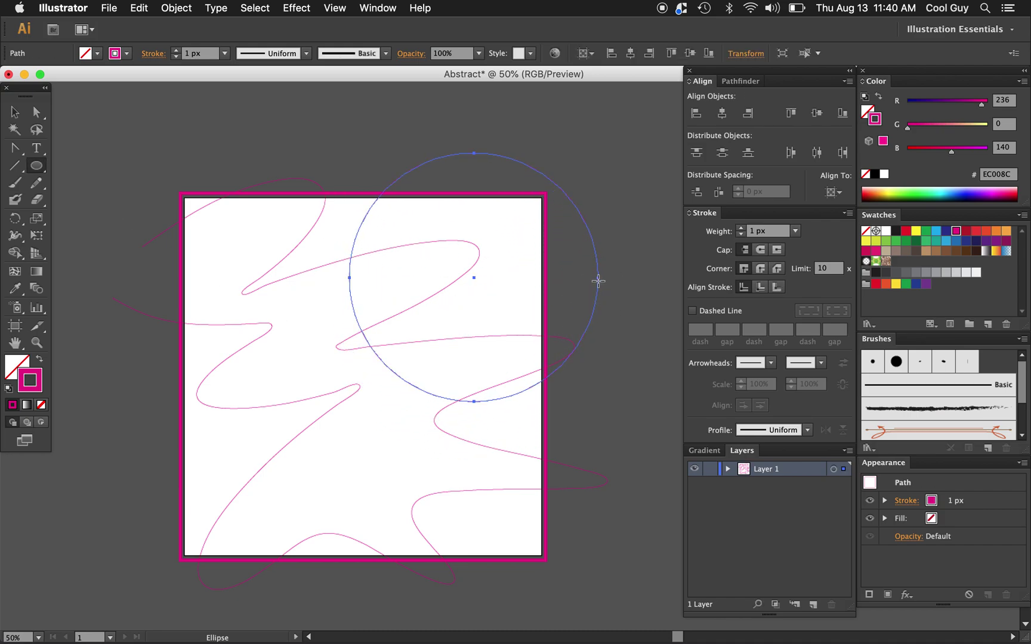
pyautogui.moveTo(162, 336); pyautogui.dragTo(338, 528)
pyautogui.moveTo(219, 240); pyautogui.dragTo(320, 311)
pyautogui.moveTo(371, 418); pyautogui.dragTo(495, 504)
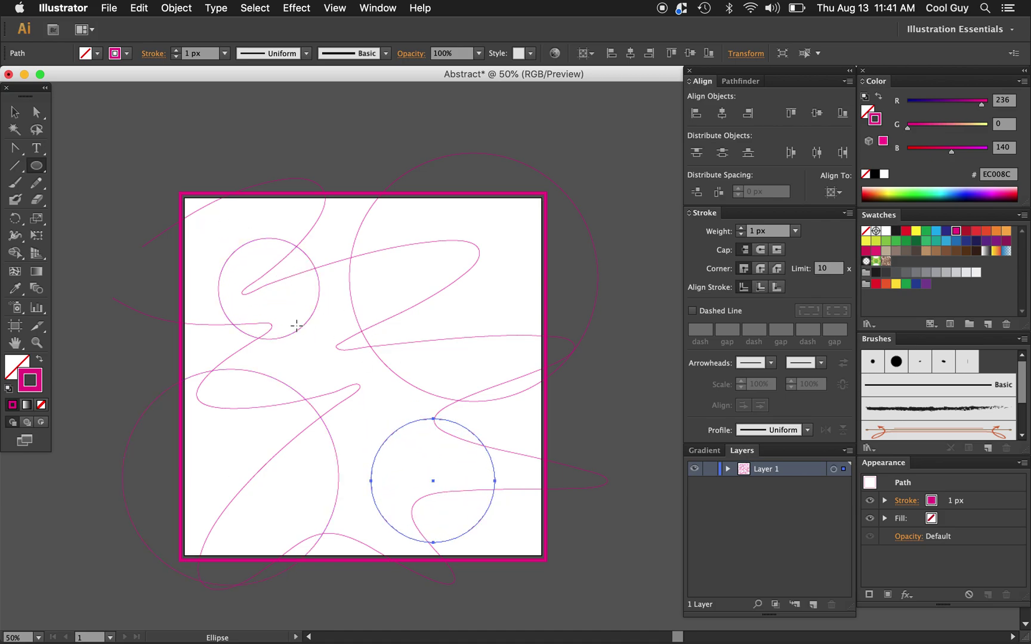
pyautogui.moveTo(267, 297); pyautogui.dragTo(447, 422)
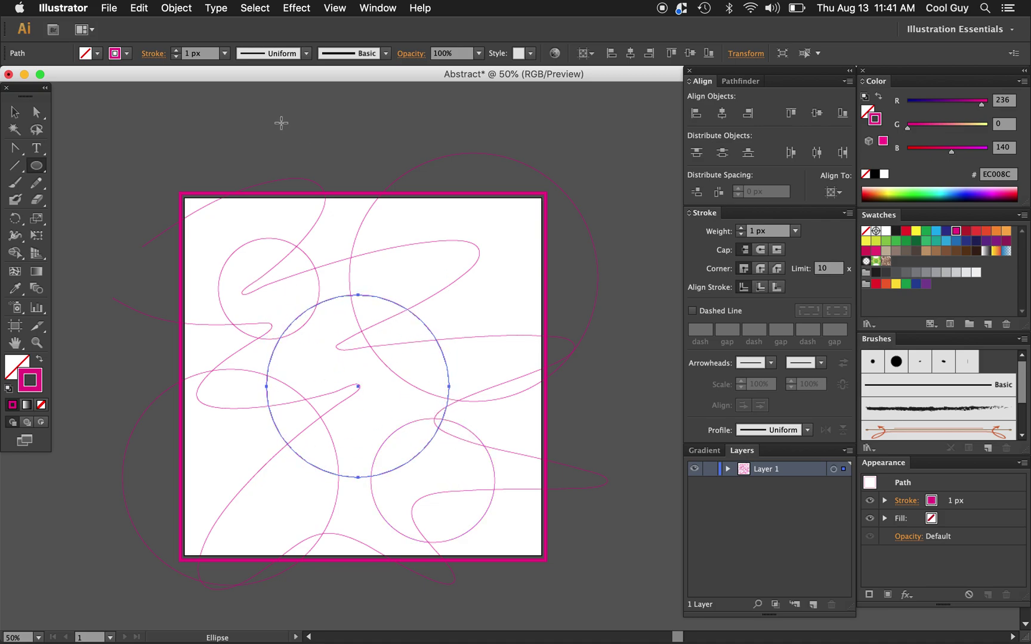
# Step: With the Polygon tool set to 3 sides, place a triangle over the artboard's upper-left corner
pyautogui.click(37, 169)
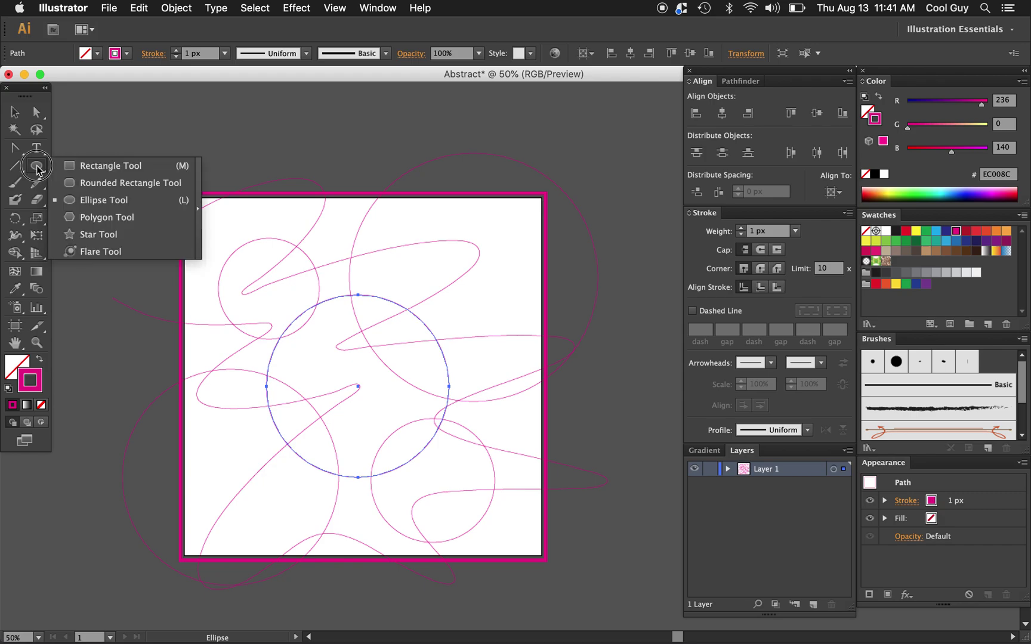
pyautogui.moveTo(37, 169); pyautogui.dragTo(99, 218)
pyautogui.moveTo(123, 149); pyautogui.dragTo(153, 157)
pyautogui.press('Up')
pyautogui.press('Up')
pyautogui.press('Up')
pyautogui.press('Up')
pyautogui.press('Up')
pyautogui.press('Up')
pyautogui.press('Up')
pyautogui.press('Up')
pyautogui.press('Up')
pyautogui.press('Down')
pyautogui.press('Down')
pyautogui.press('Down')
pyautogui.press('Down')
pyautogui.press('Down')
pyautogui.press('Down')
pyautogui.press('Down')
pyautogui.press('Down')
pyautogui.press('Down')
pyautogui.press('Up')
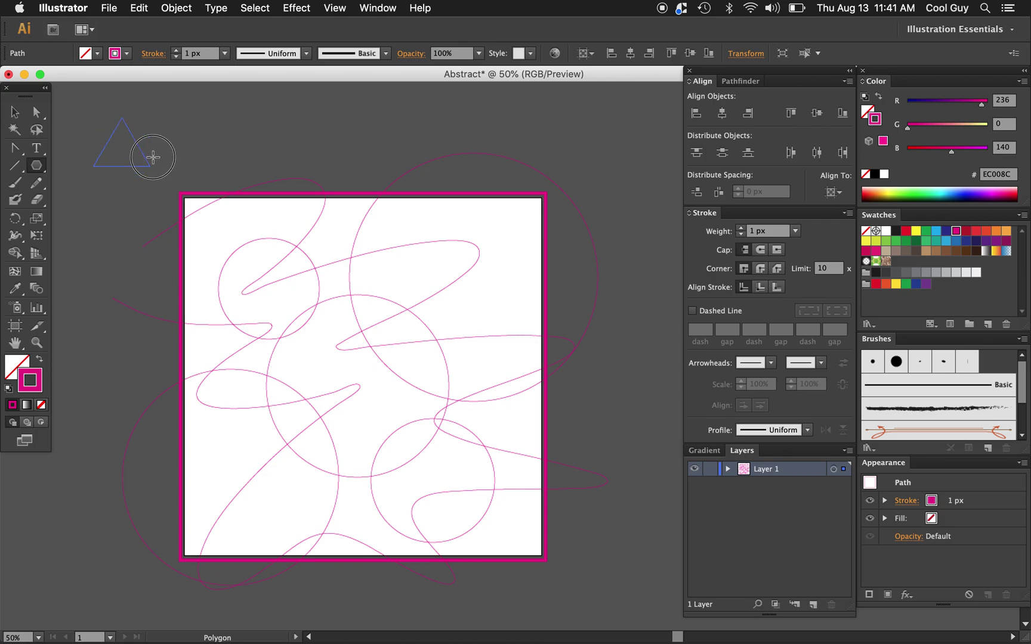
pyautogui.moveTo(153, 157); pyautogui.dragTo(465, 474)
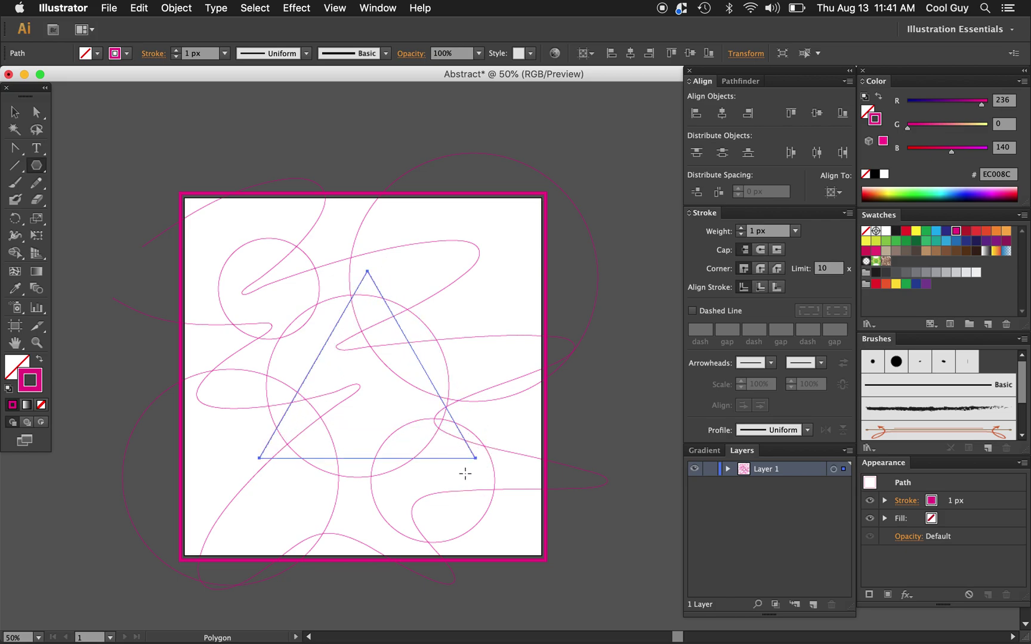
# Step: Draw three more triangles in the centre, bottom-left and upper right, then deselect
pyautogui.moveTo(198, 219); pyautogui.dragTo(266, 257)
pyautogui.moveTo(214, 486); pyautogui.dragTo(252, 564)
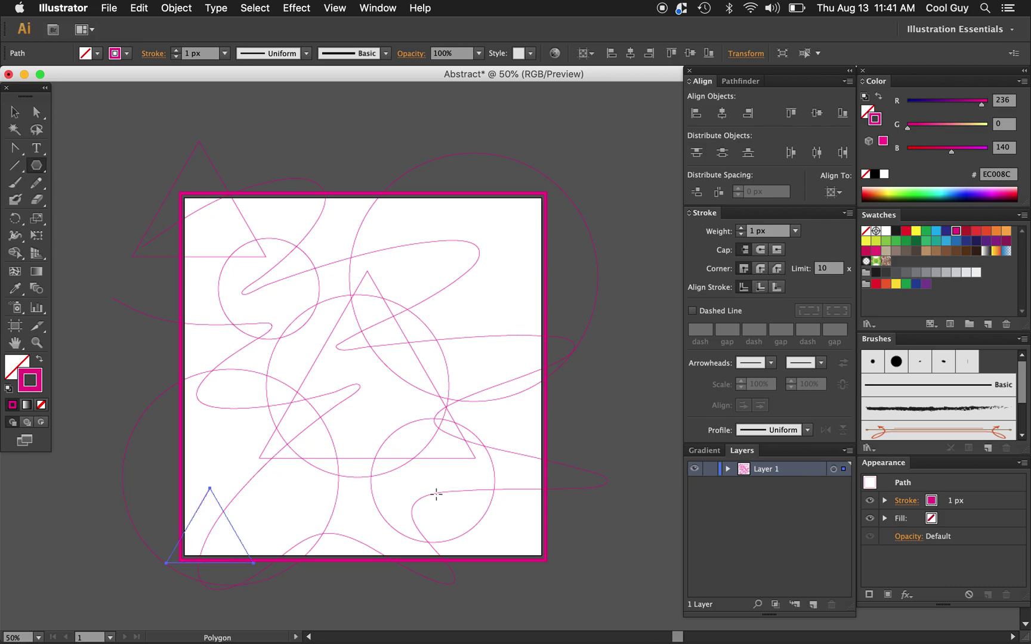
pyautogui.press('b')
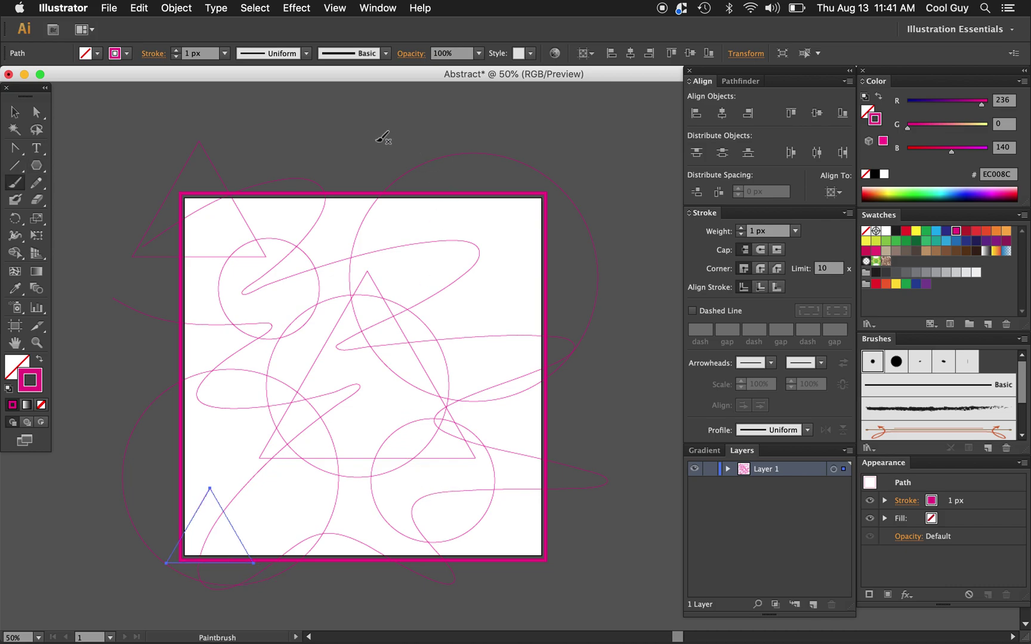
pyautogui.press('v')
pyautogui.click(371, 139)
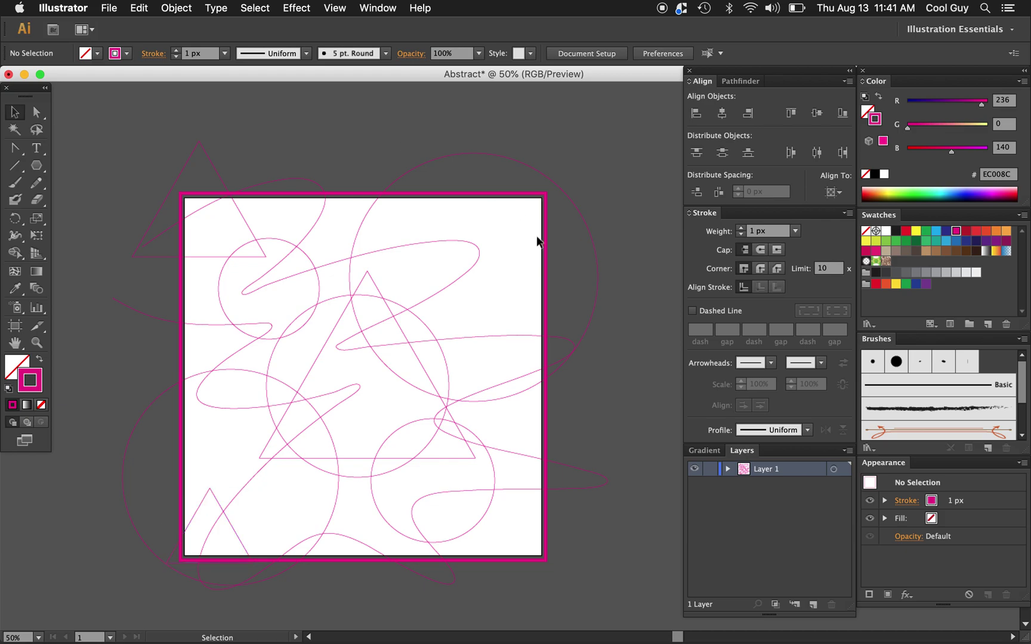
pyautogui.moveTo(36, 165); pyautogui.dragTo(90, 217)
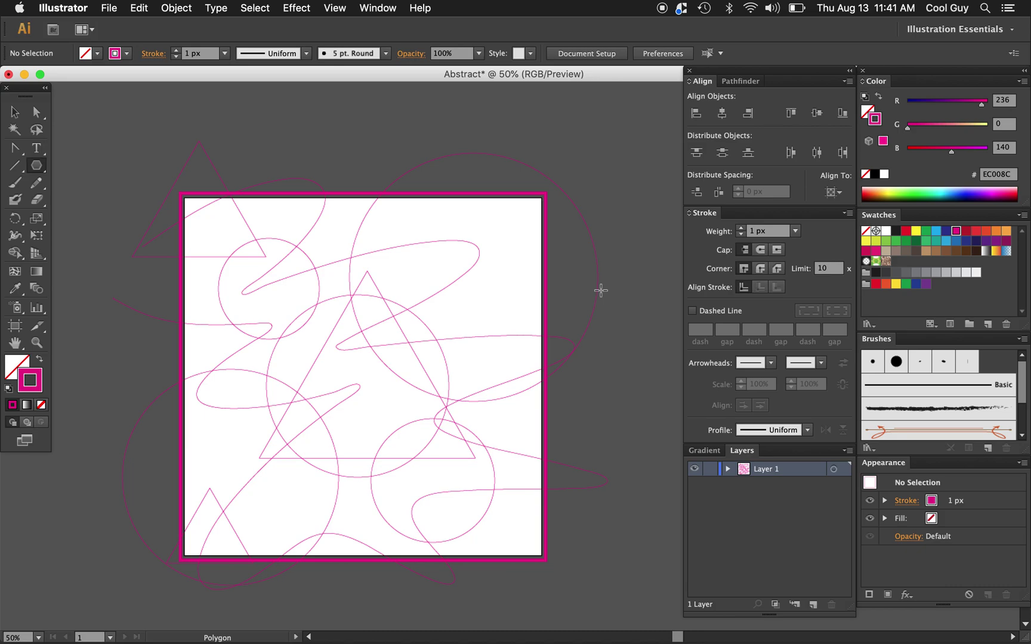
pyautogui.moveTo(494, 236); pyautogui.dragTo(564, 280)
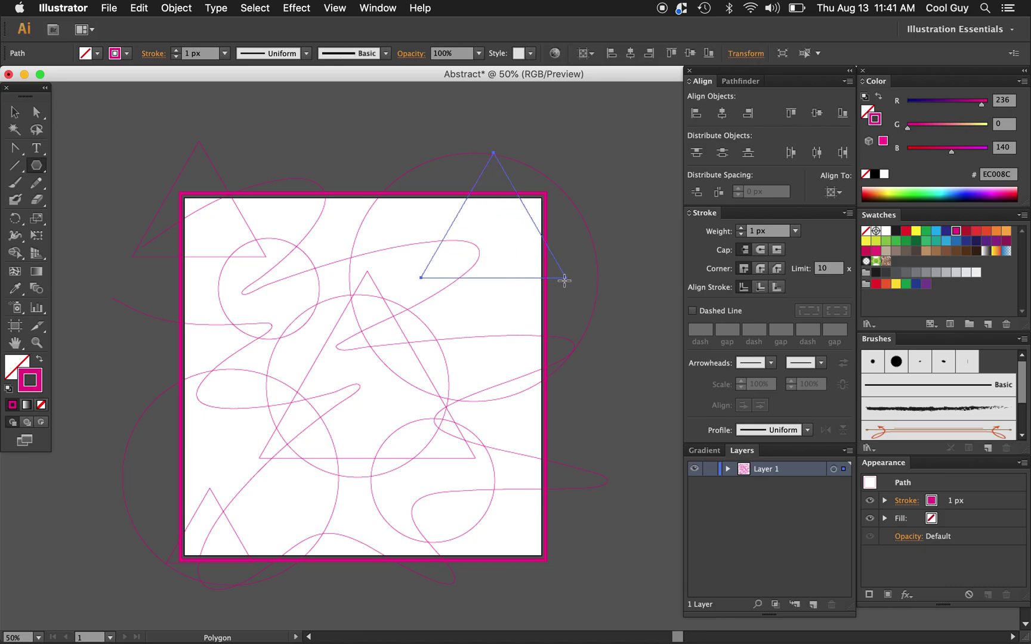
pyautogui.press('v')
pyautogui.click(629, 192)
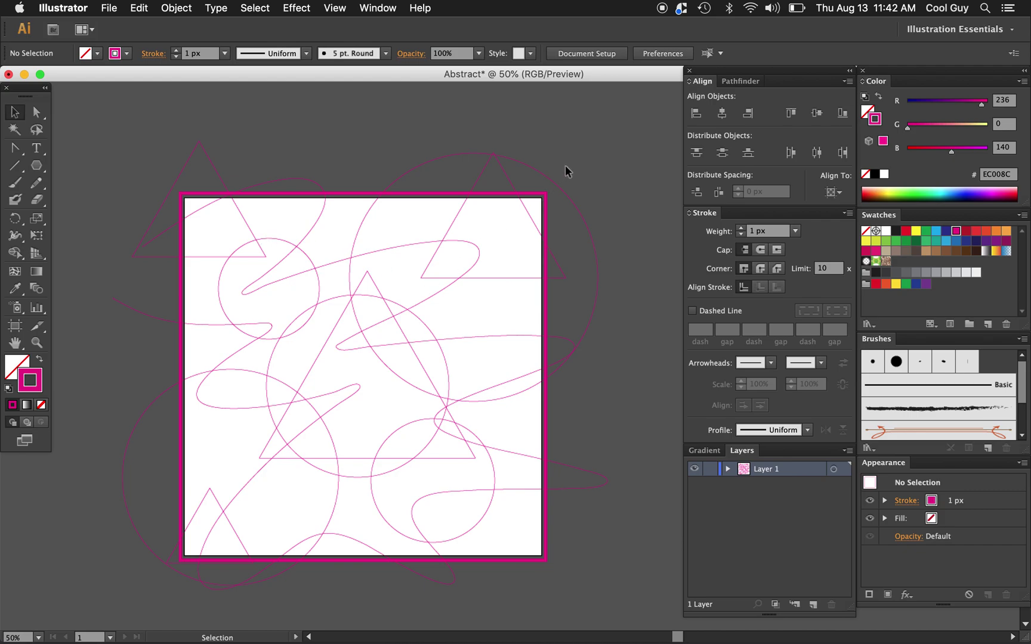
# Step: Select all shapes, activate Shape Builder, and cycle the swatch to red ED1C24
pyautogui.moveTo(573, 161); pyautogui.dragTo(98, 600)
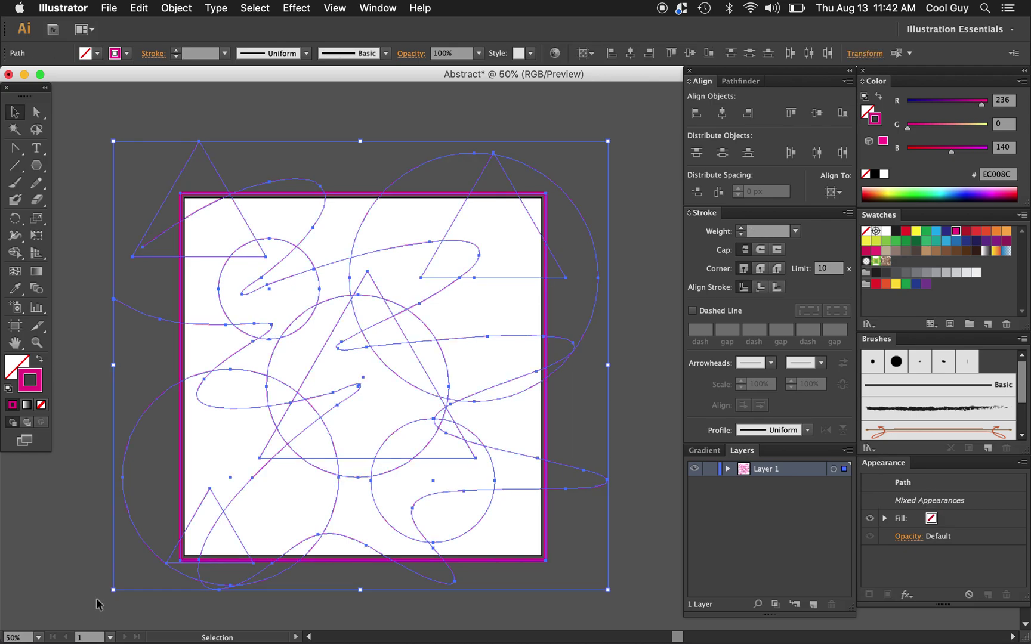
pyautogui.click(16, 253)
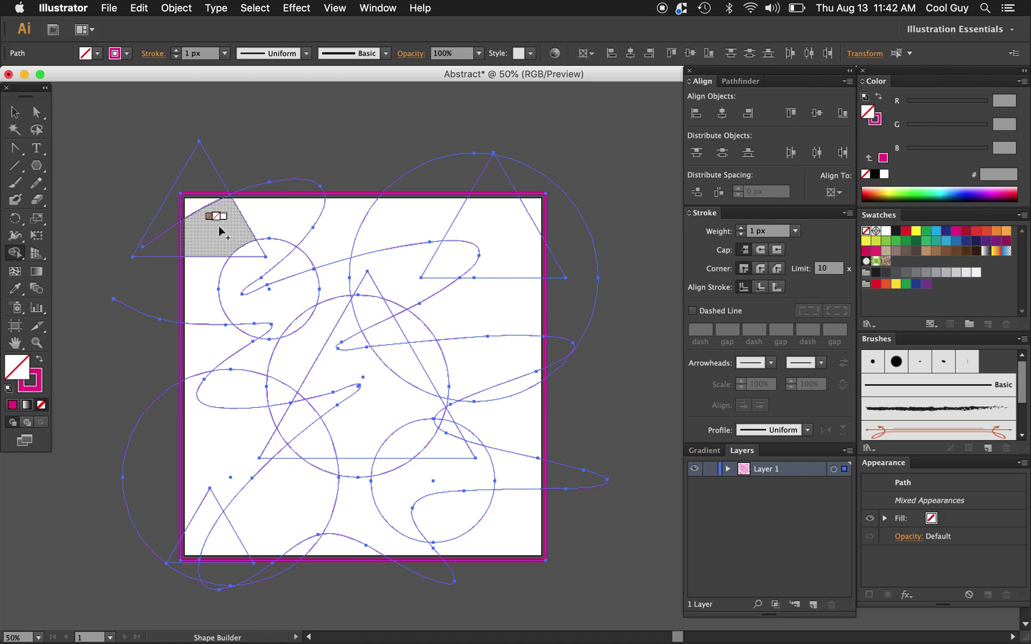
pyautogui.press('Right')
pyautogui.press('Right')
pyautogui.press('Right')
pyautogui.press('Right')
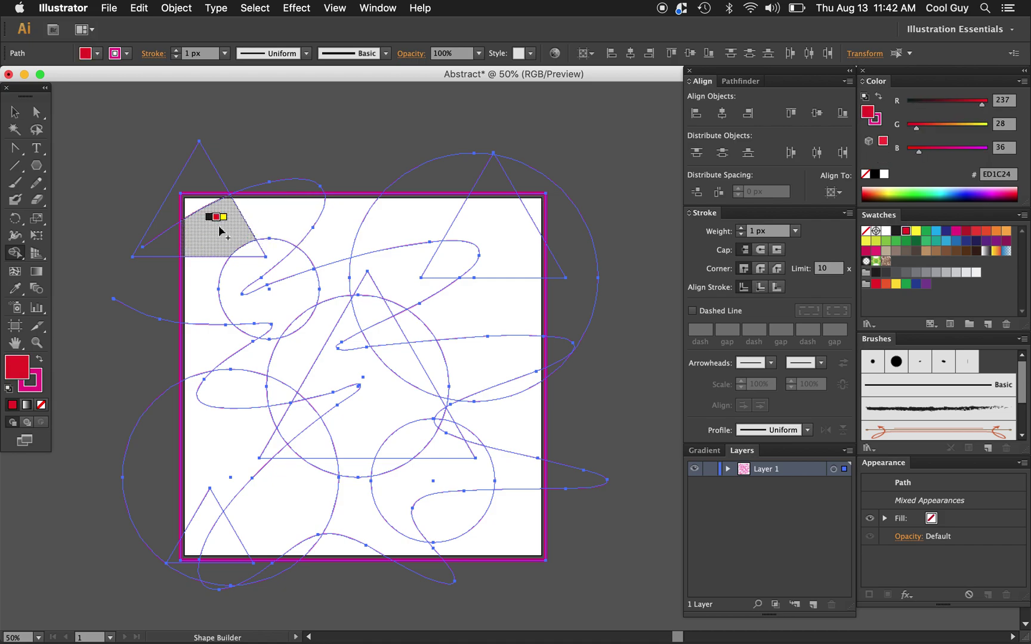
pyautogui.press('Right')
pyautogui.press('Left')
pyautogui.press('Left')
pyautogui.press('Left')
pyautogui.press('Right')
pyautogui.press('Right')
pyautogui.press('Right')
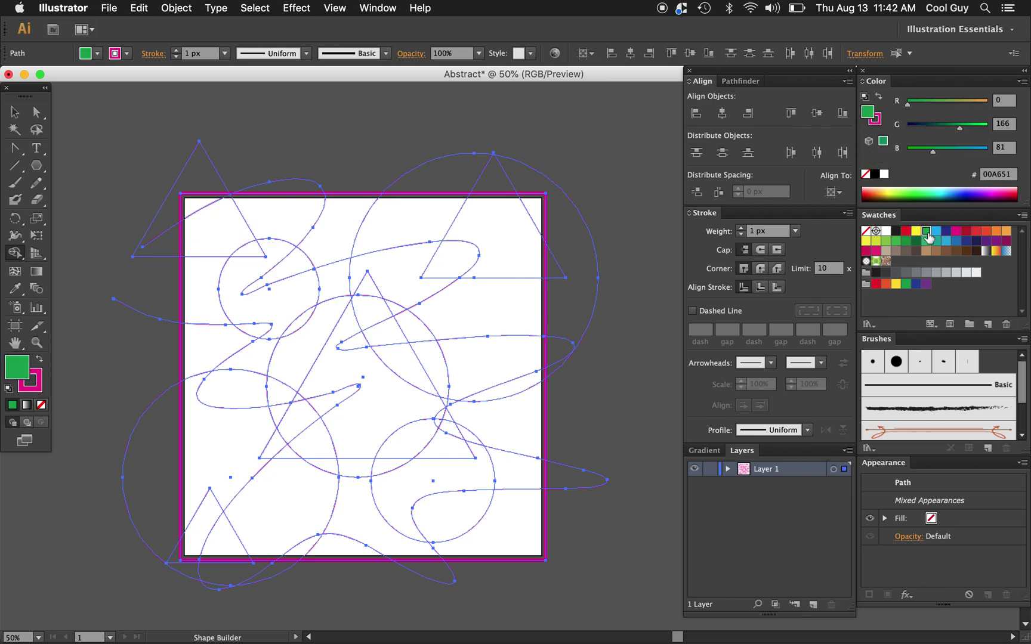
pyautogui.press('Right')
pyautogui.press('Right')
pyautogui.press('Left')
pyautogui.press('Left')
pyautogui.press('Left')
pyautogui.press('Left')
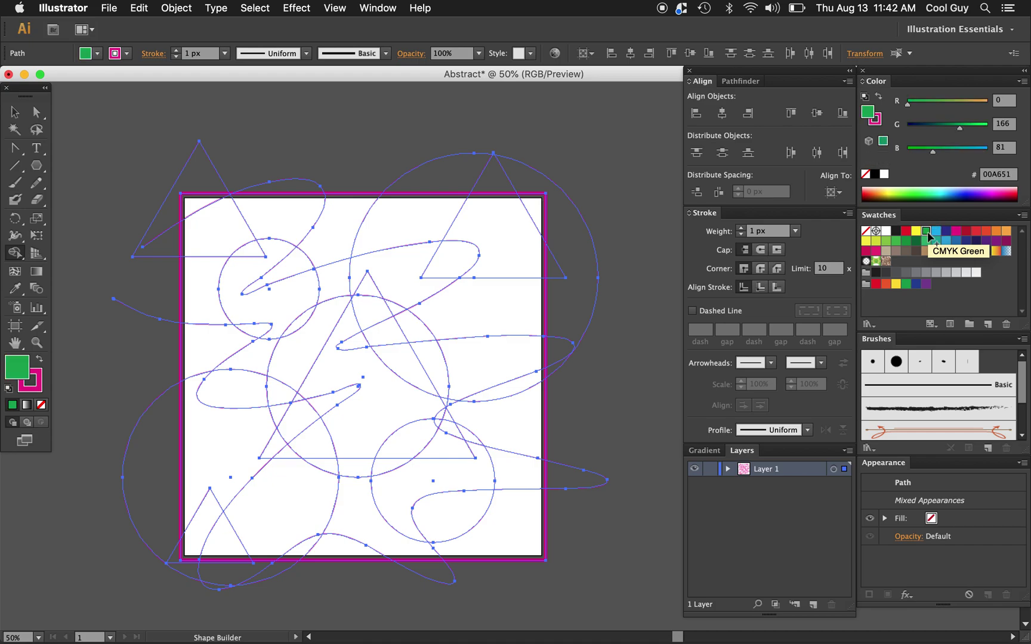
# Step: Paint twelve regions red with Shape Builder: the four corners, the centre, the edges and the top-centre pieces
pyautogui.click(210, 233)
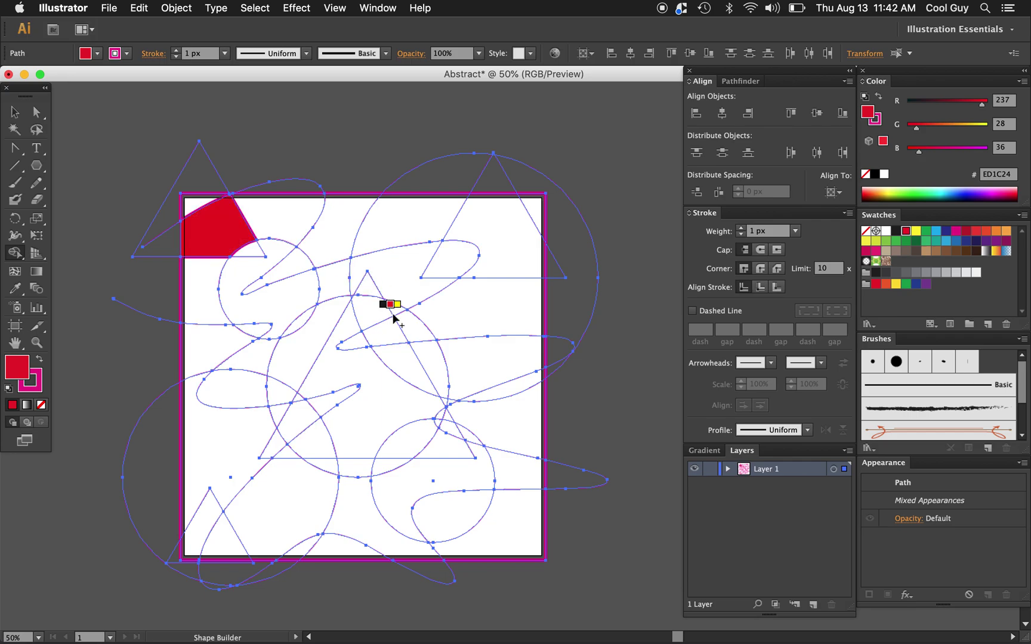
pyautogui.click(391, 409)
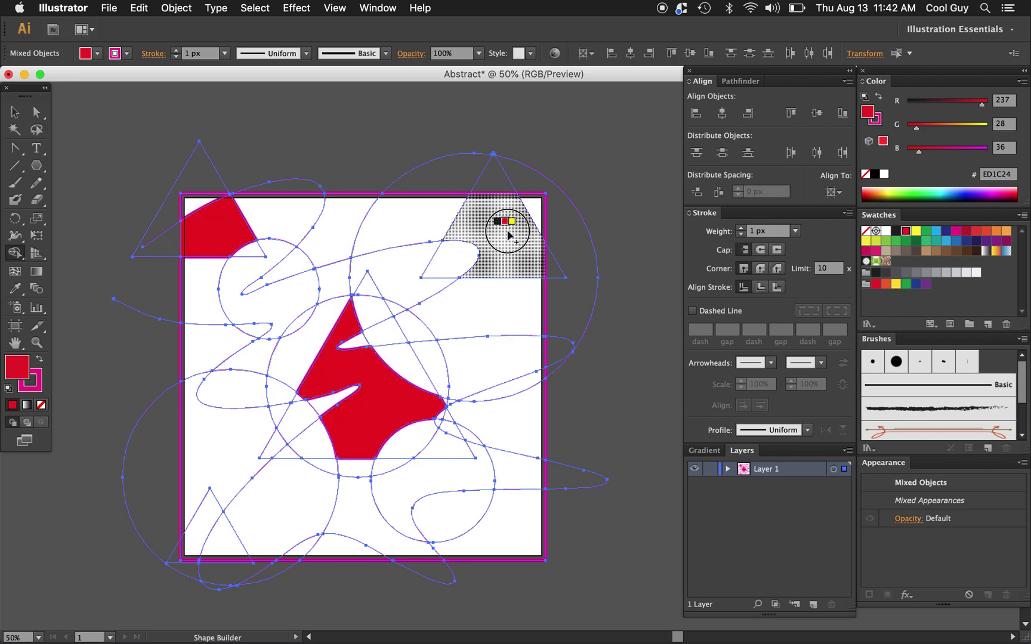
pyautogui.click(502, 231)
pyautogui.click(204, 534)
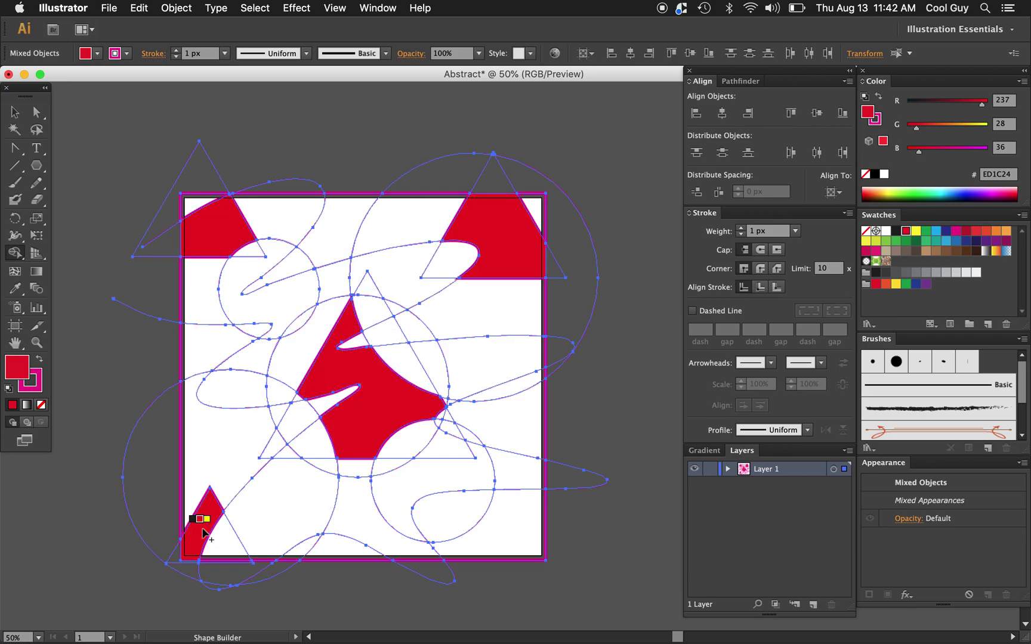
pyautogui.click(439, 473)
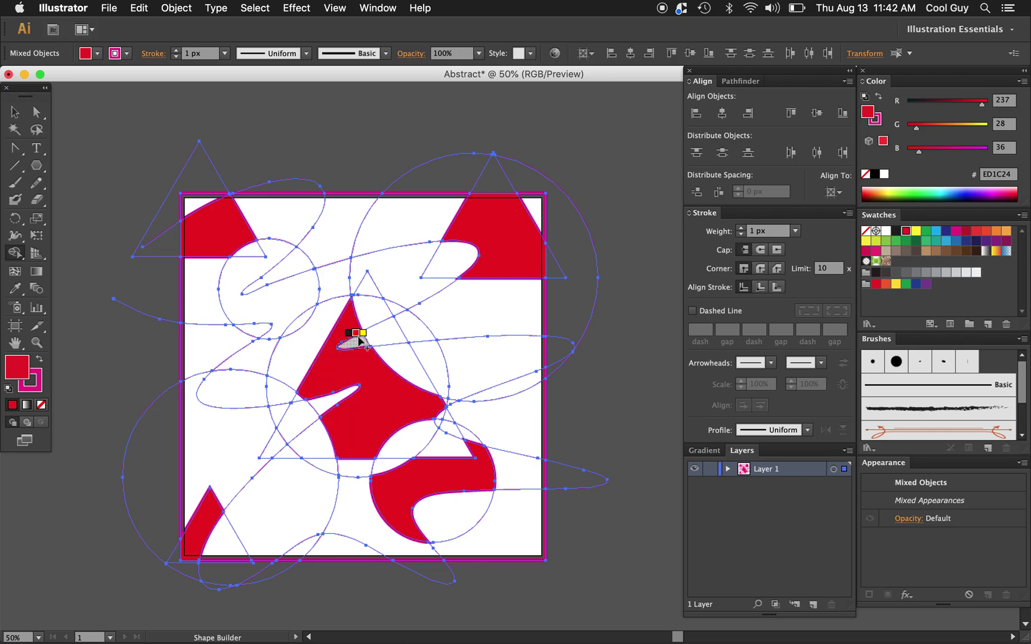
pyautogui.click(228, 350)
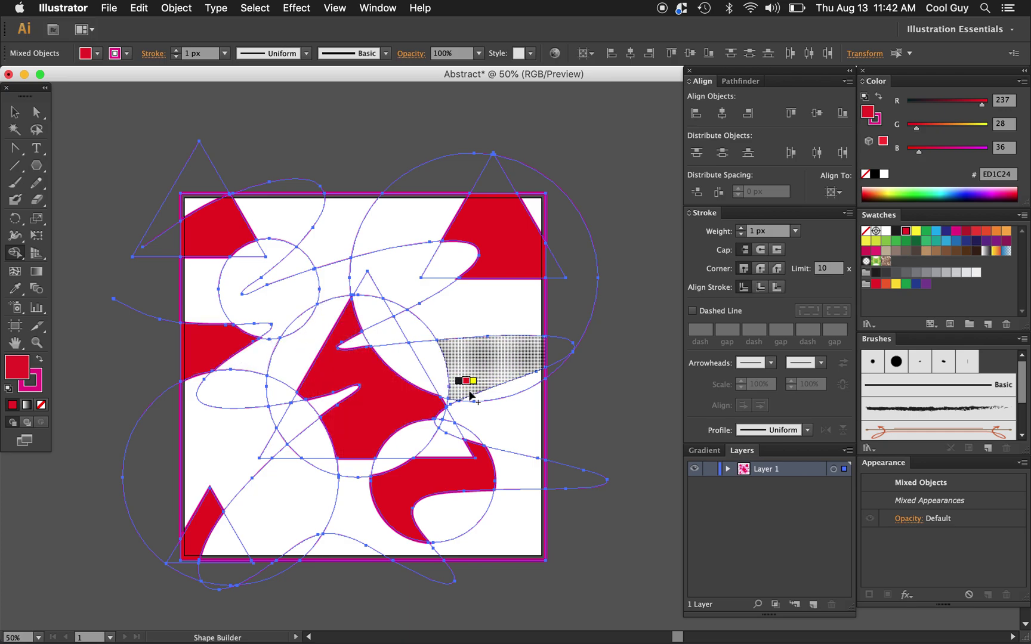
pyautogui.click(523, 518)
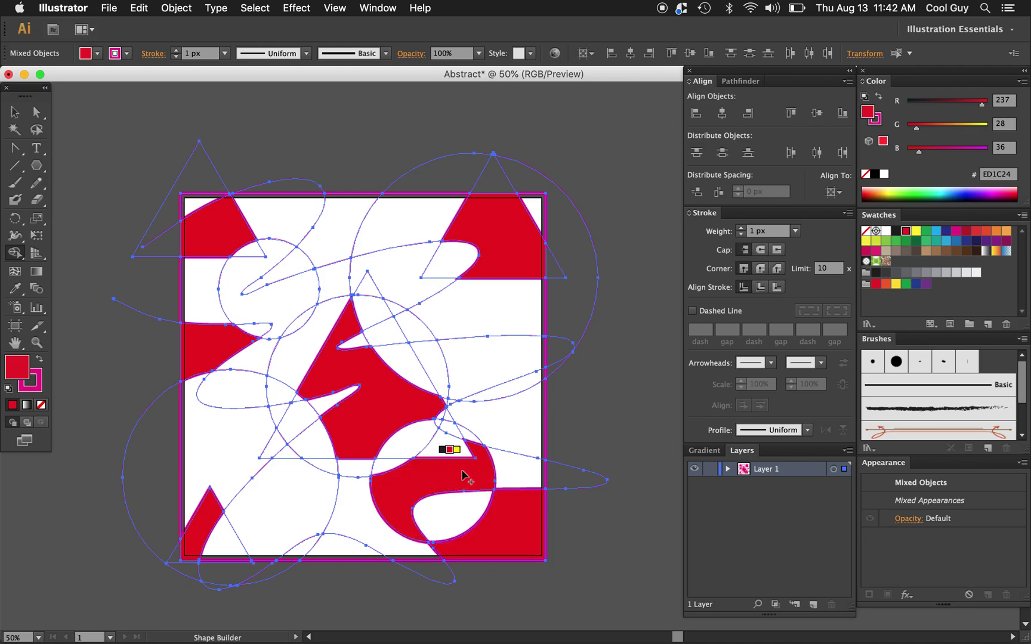
pyautogui.click(406, 259)
pyautogui.click(243, 391)
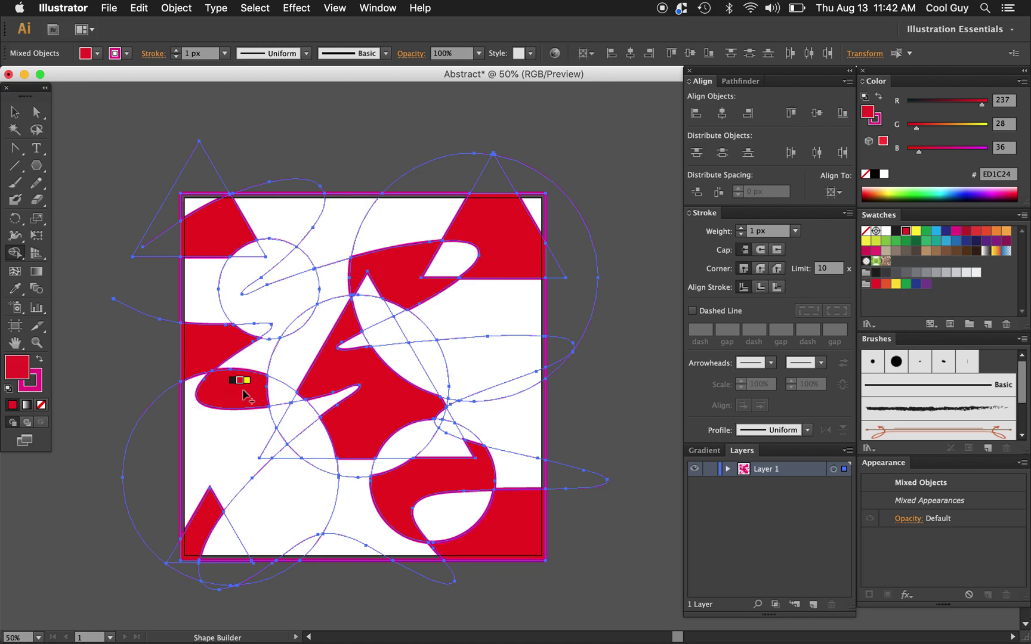
pyautogui.click(527, 381)
pyautogui.click(282, 486)
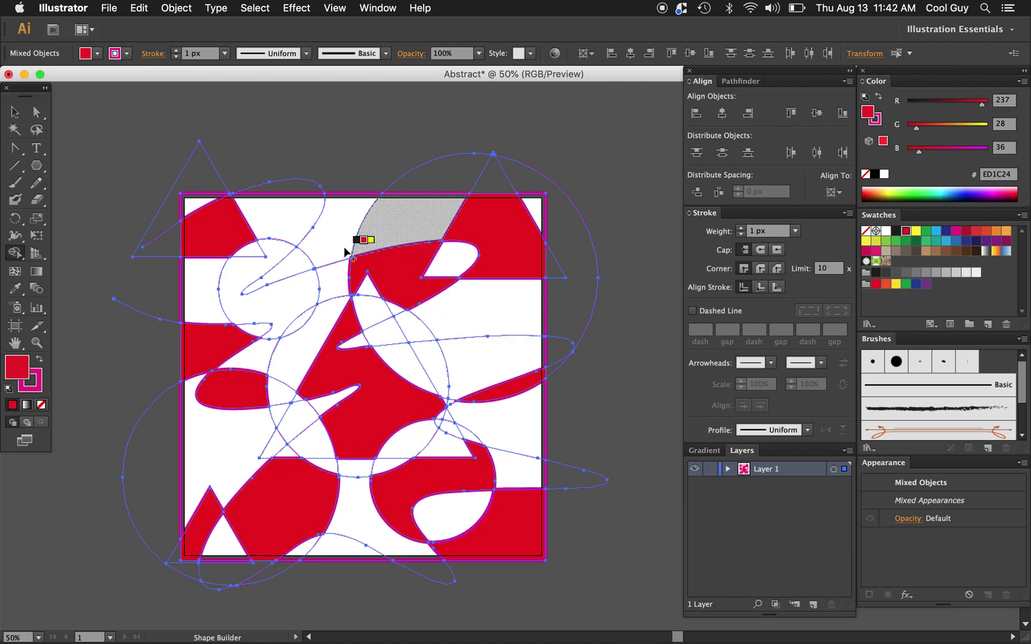
pyautogui.click(293, 267)
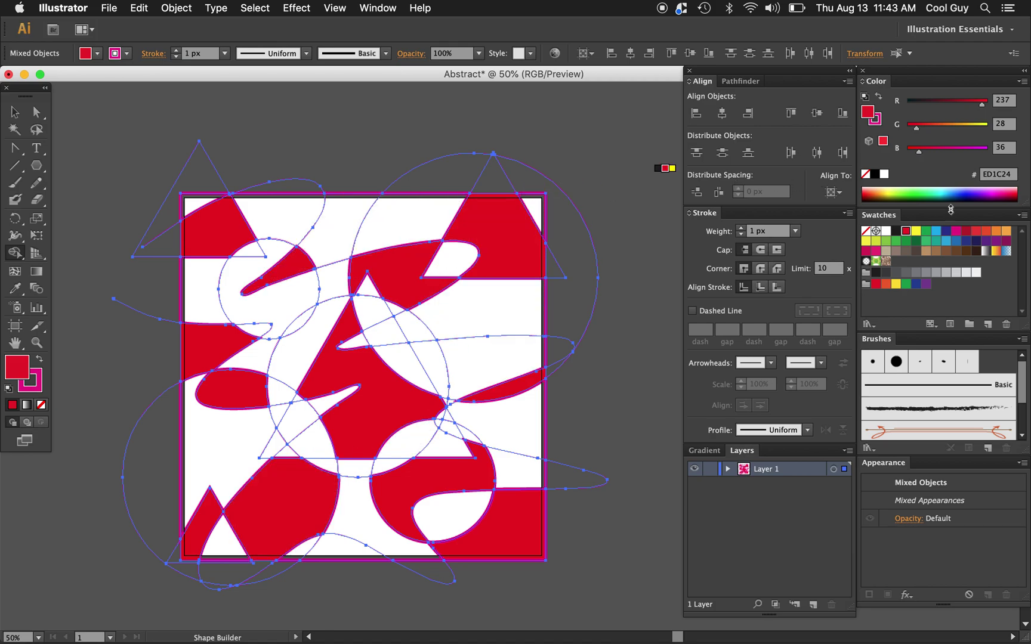
# Step: Switch to yellow and fill ten white regions, including the large lower-left area and both teardrops
pyautogui.click(916, 232)
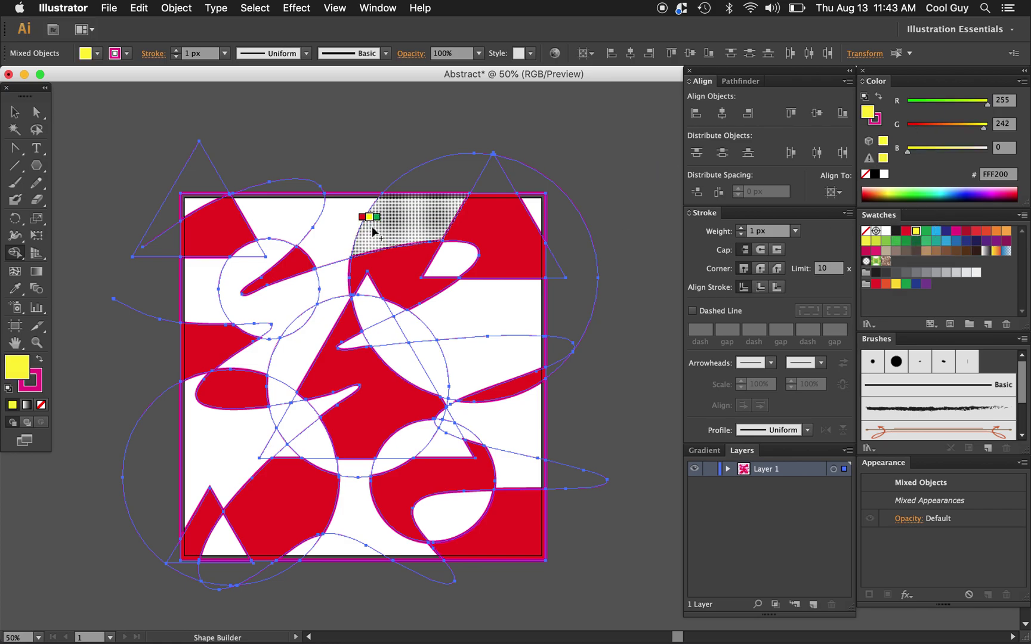
pyautogui.click(331, 218)
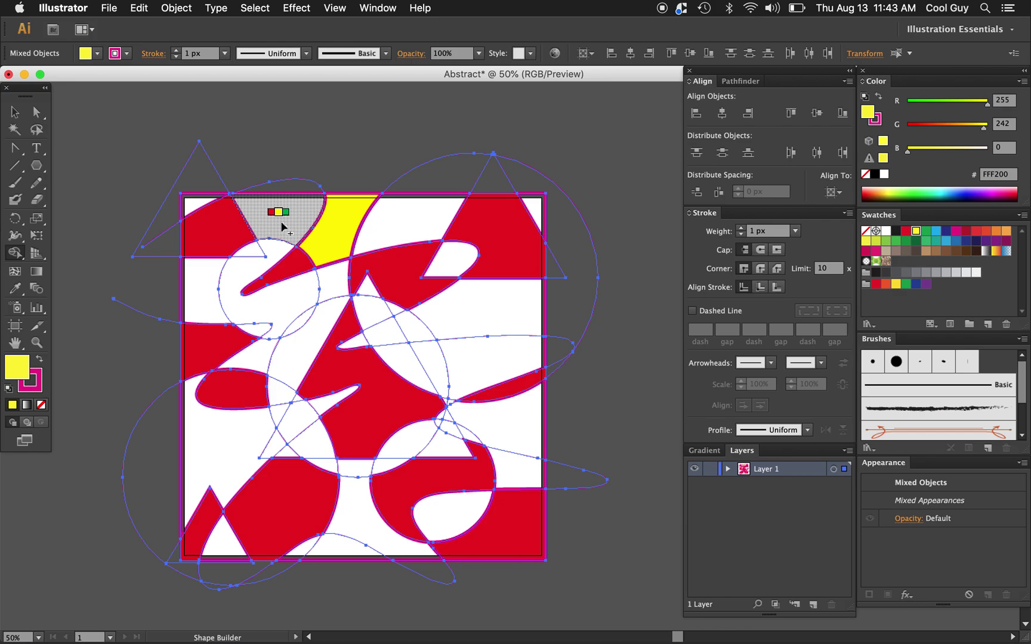
pyautogui.click(197, 207)
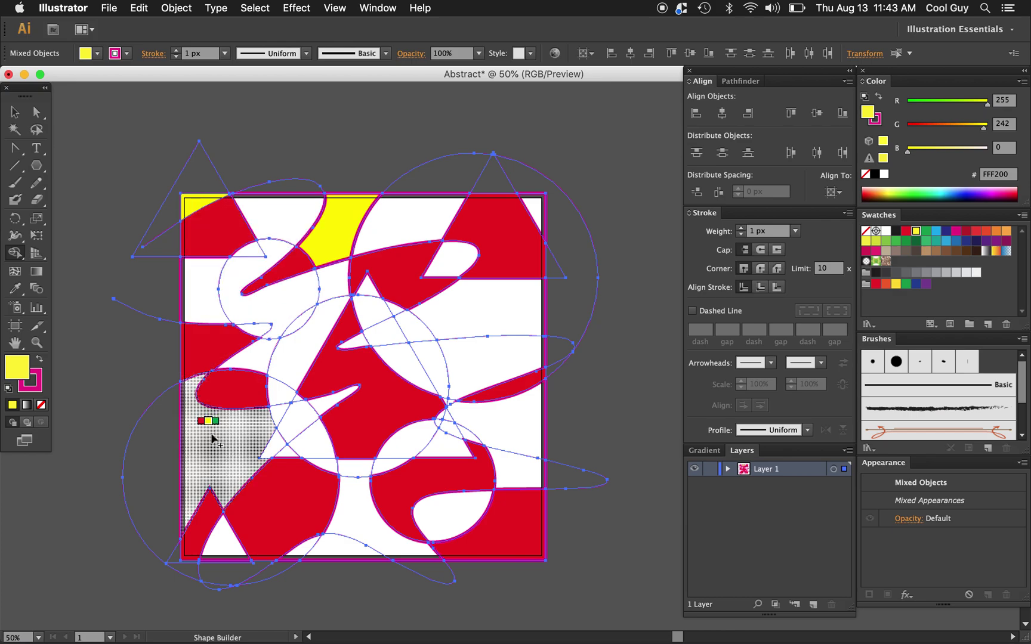
pyautogui.click(213, 439)
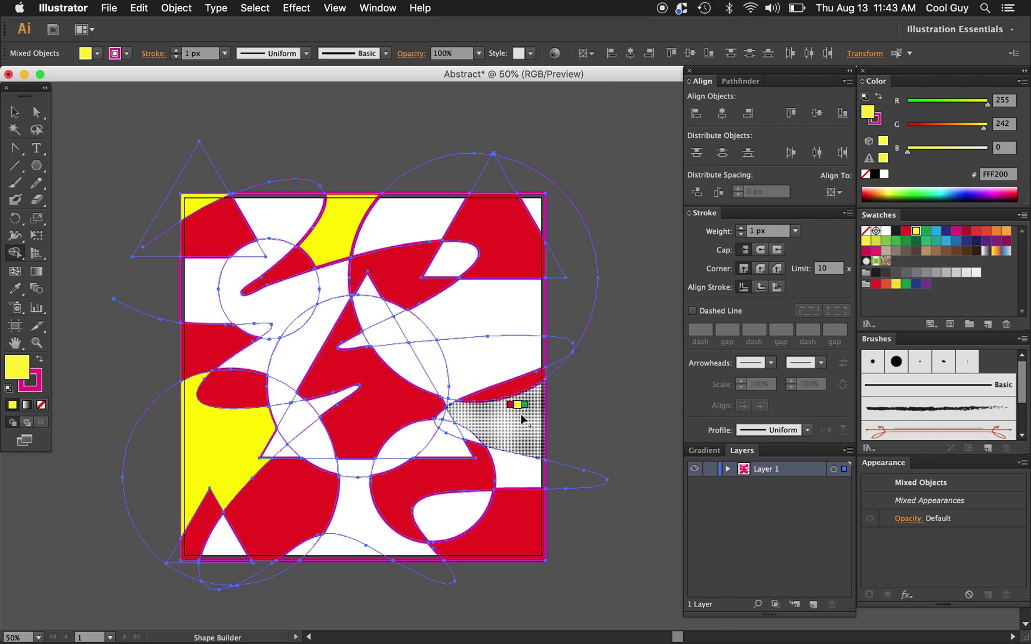
pyautogui.click(480, 416)
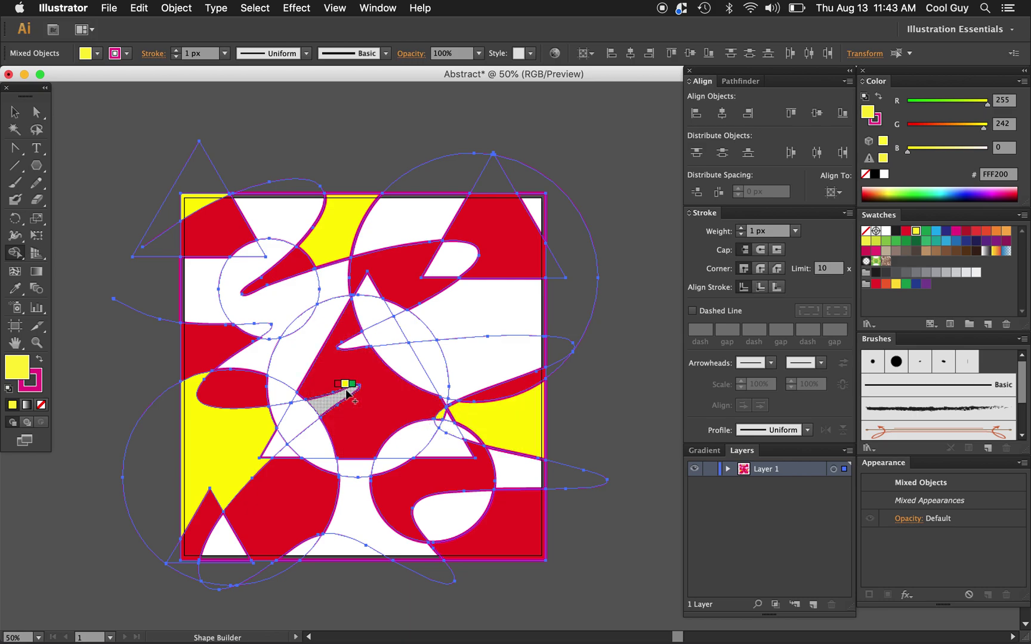
pyautogui.click(329, 403)
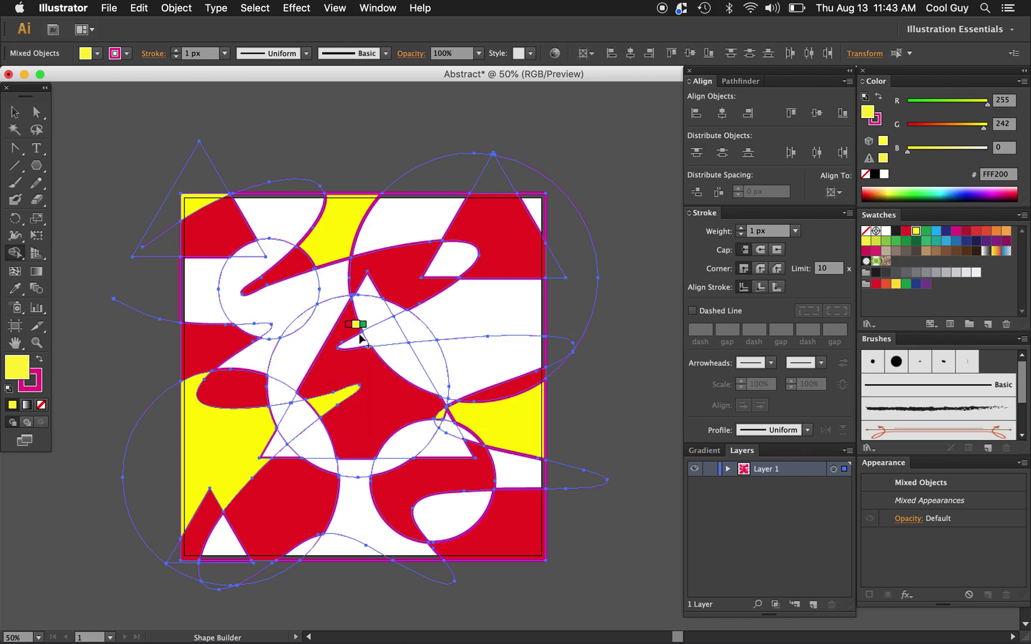
pyautogui.click(355, 339)
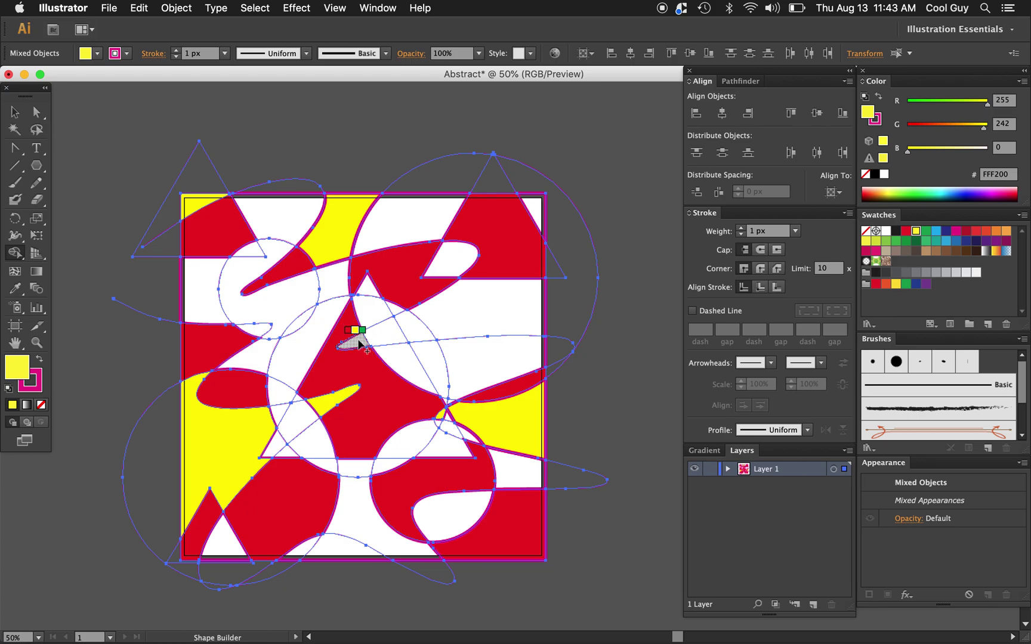
pyautogui.click(259, 358)
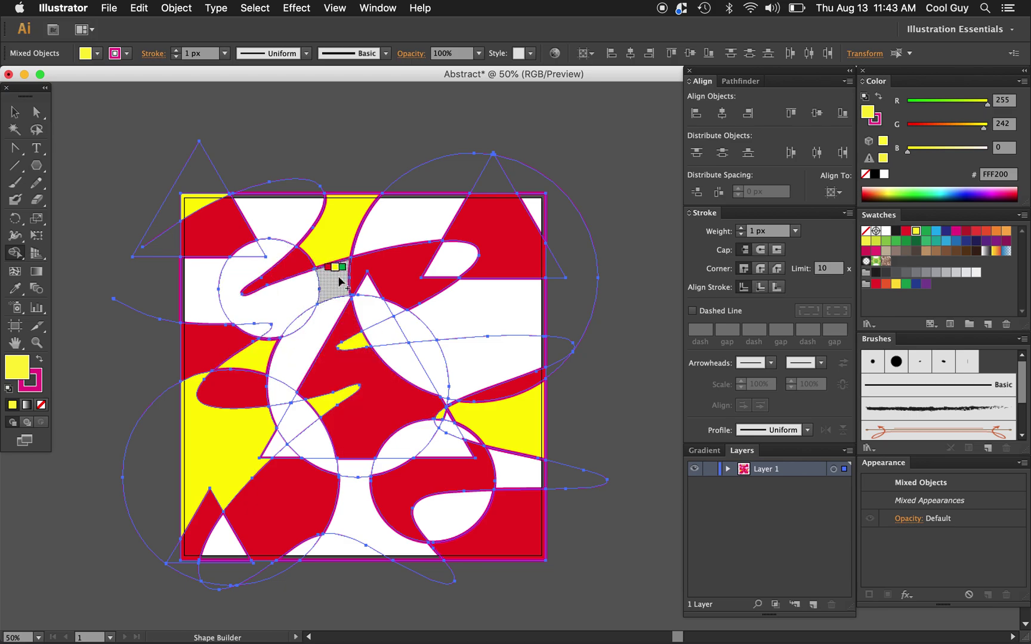
pyautogui.click(458, 258)
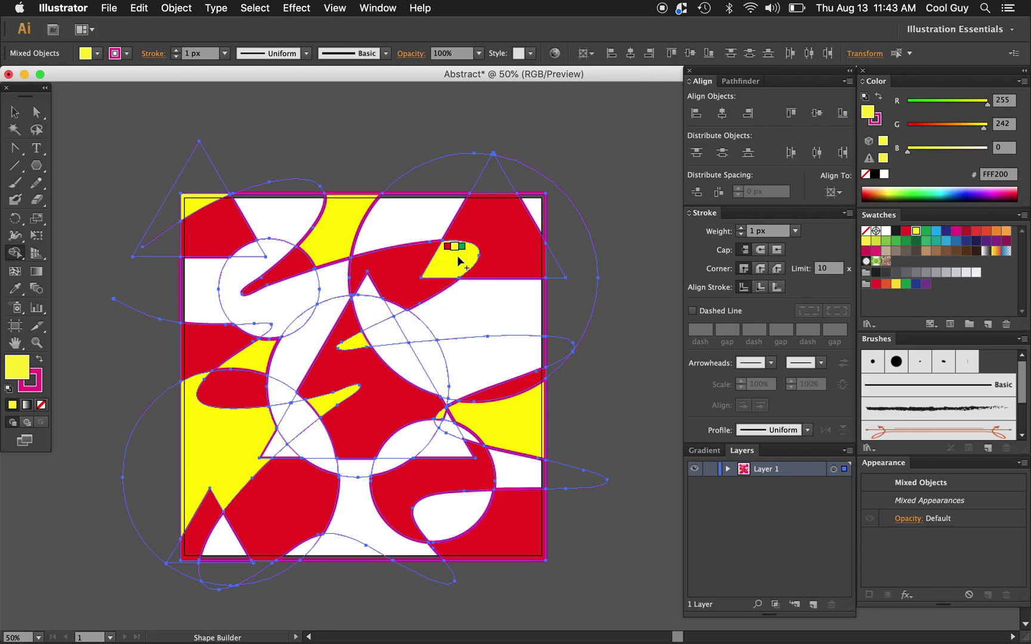
pyautogui.click(344, 546)
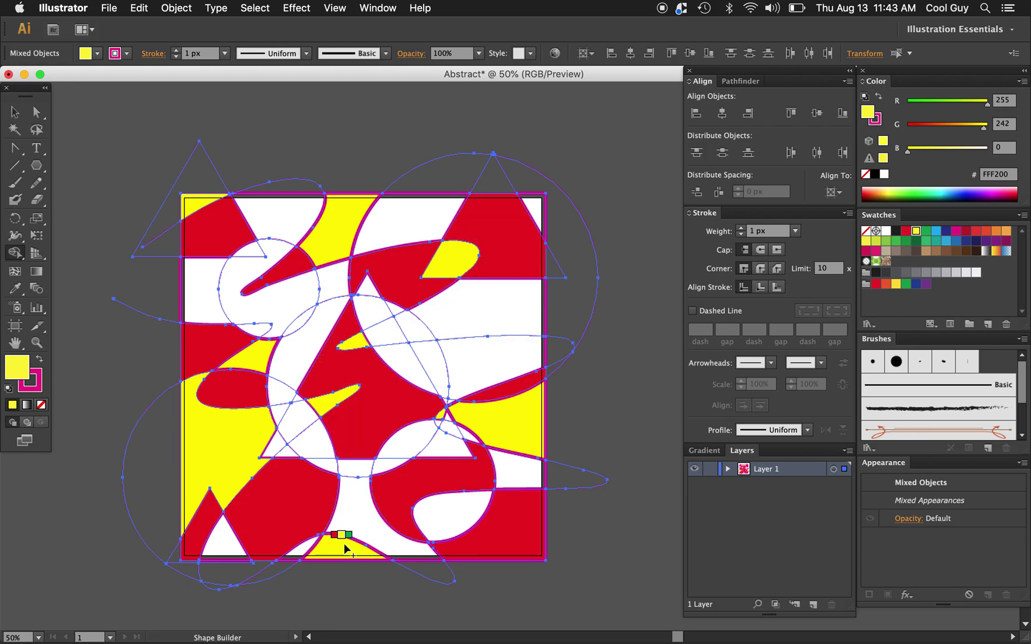
pyautogui.click(466, 508)
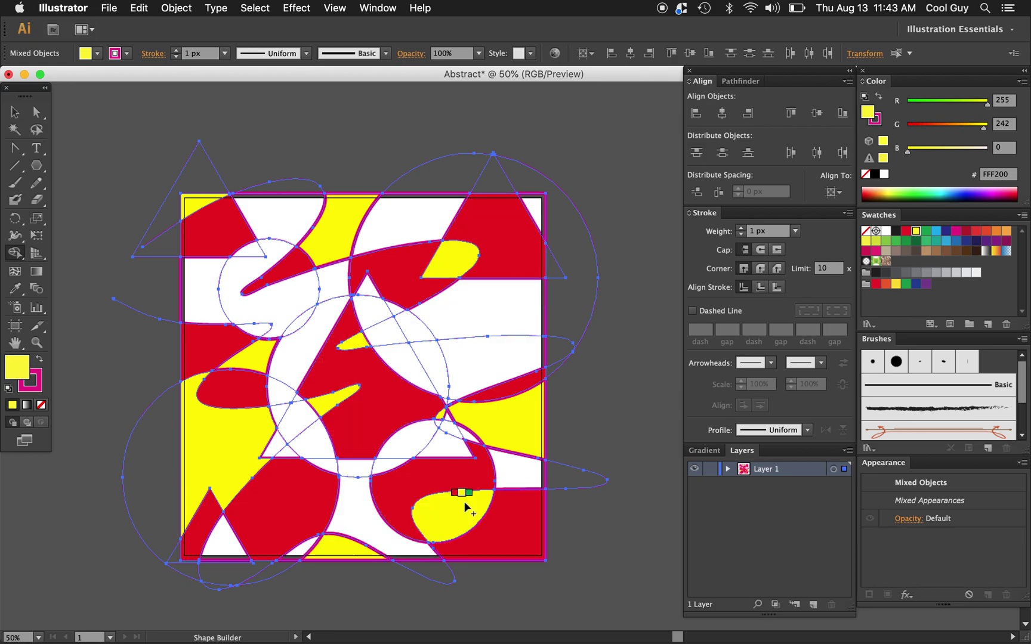
# Step: Switch to green and fill the top-centre, right-band, left-side and lower-left triangle regions
pyautogui.press('Right')
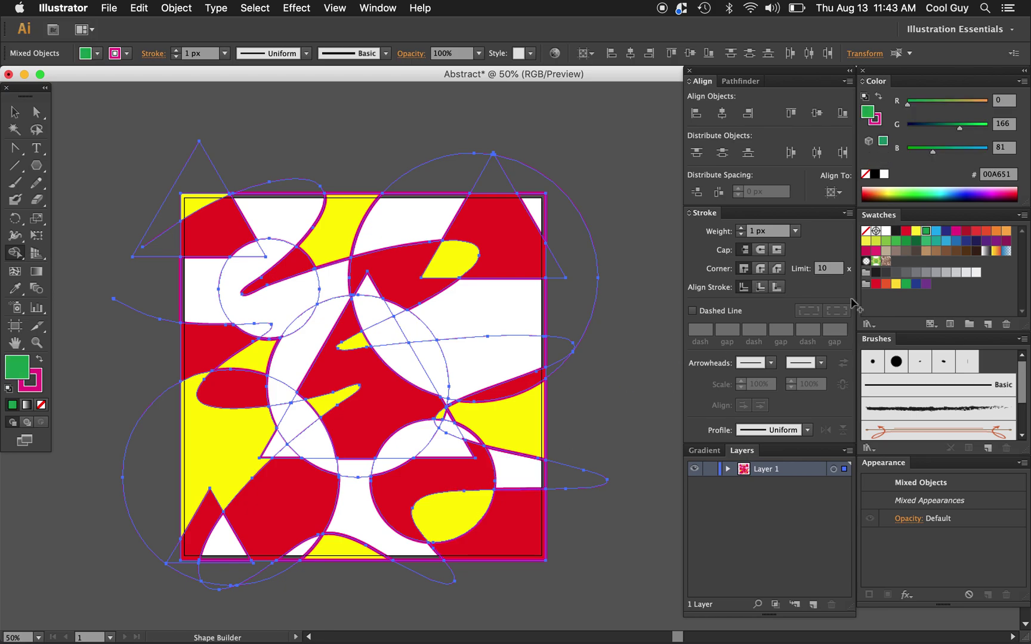
pyautogui.click(403, 216)
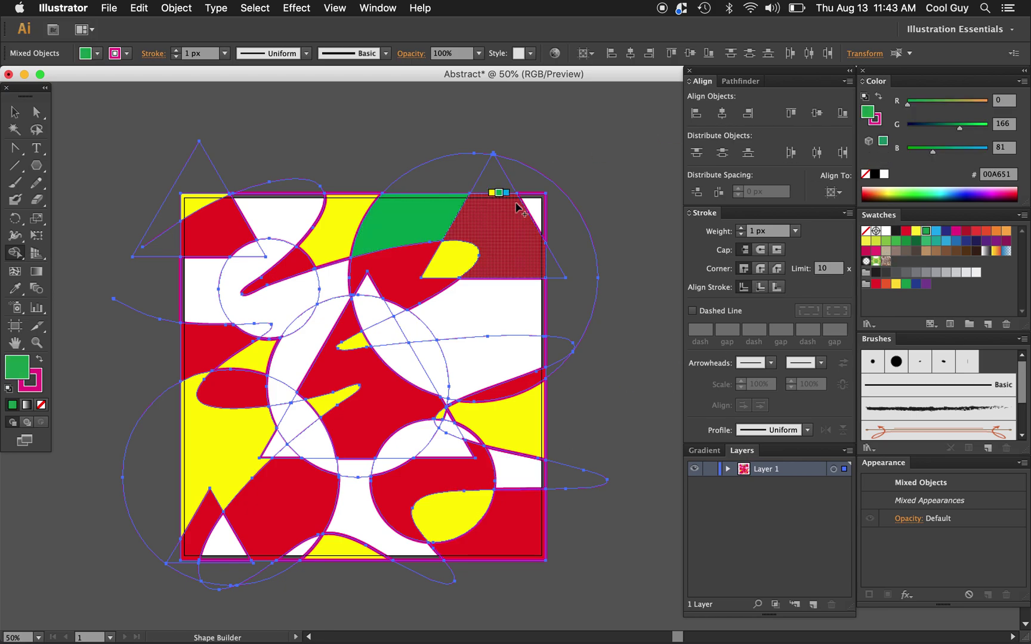
pyautogui.click(483, 303)
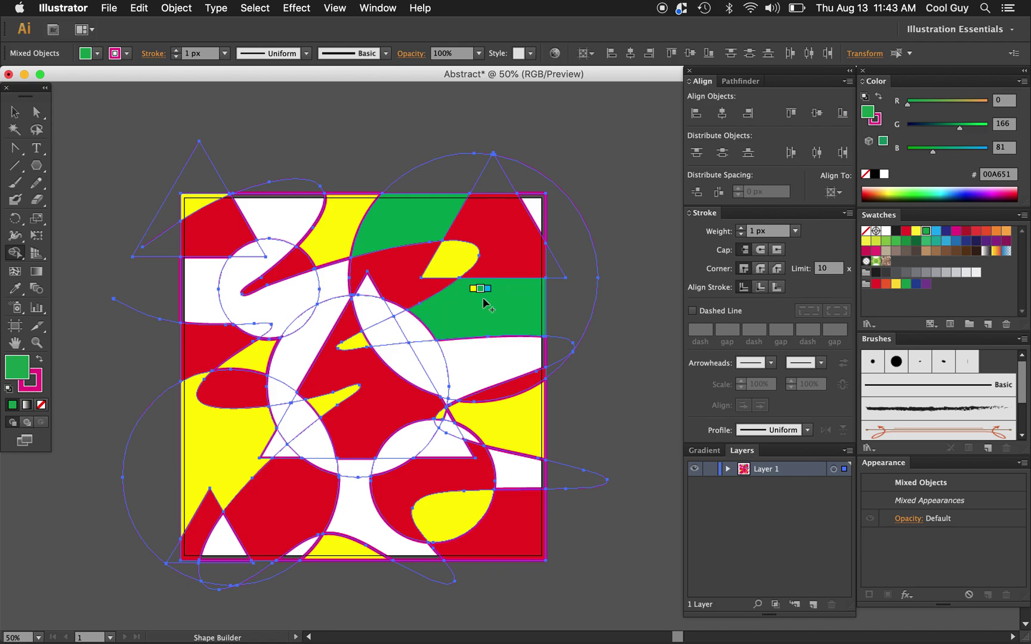
pyautogui.click(212, 294)
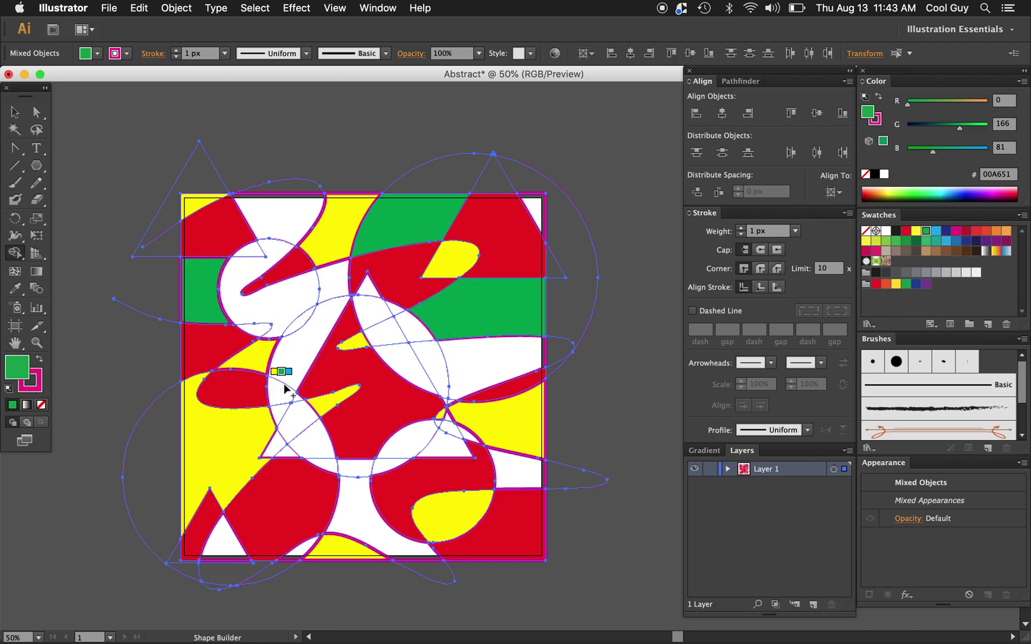
pyautogui.click(277, 392)
pyautogui.click(226, 546)
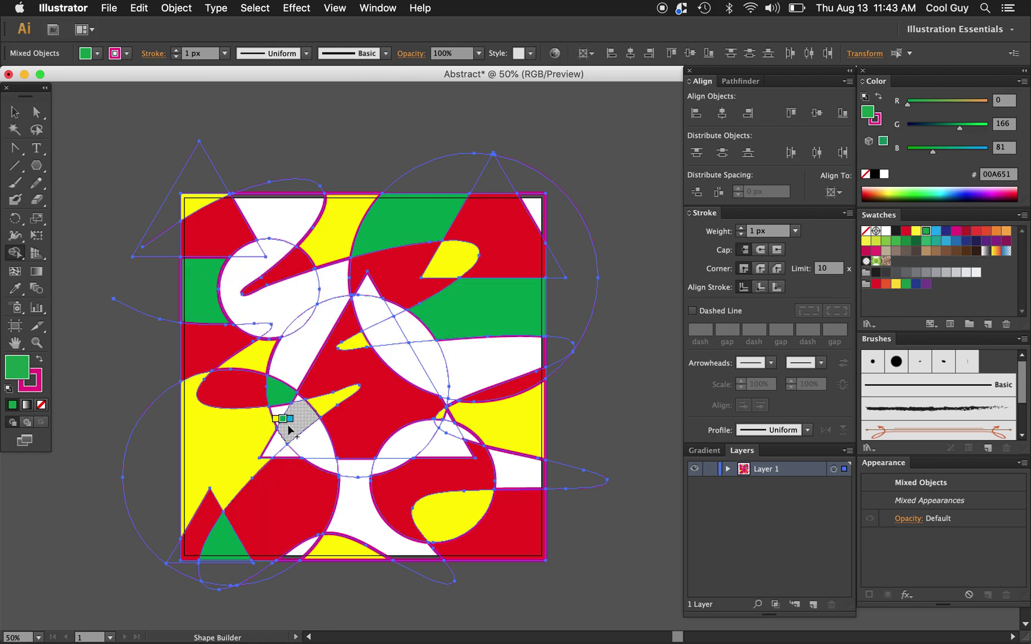
pyautogui.click(299, 414)
# Step: Fill the top triangle, the lens shapes and the lower slivers green, then make blue (00AEEF) the fill
pyautogui.click(277, 220)
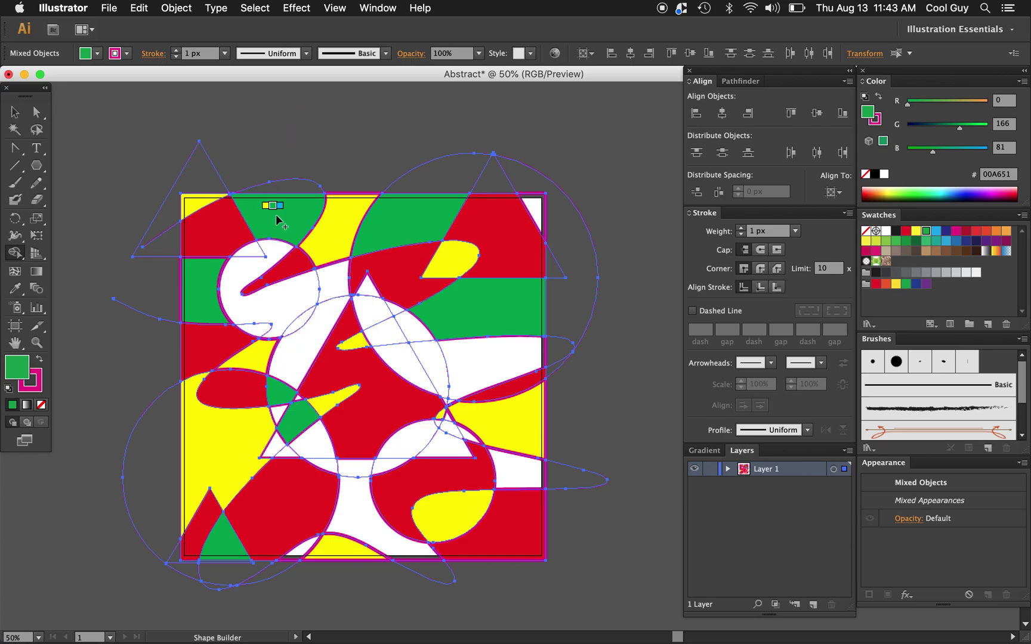
pyautogui.click(417, 439)
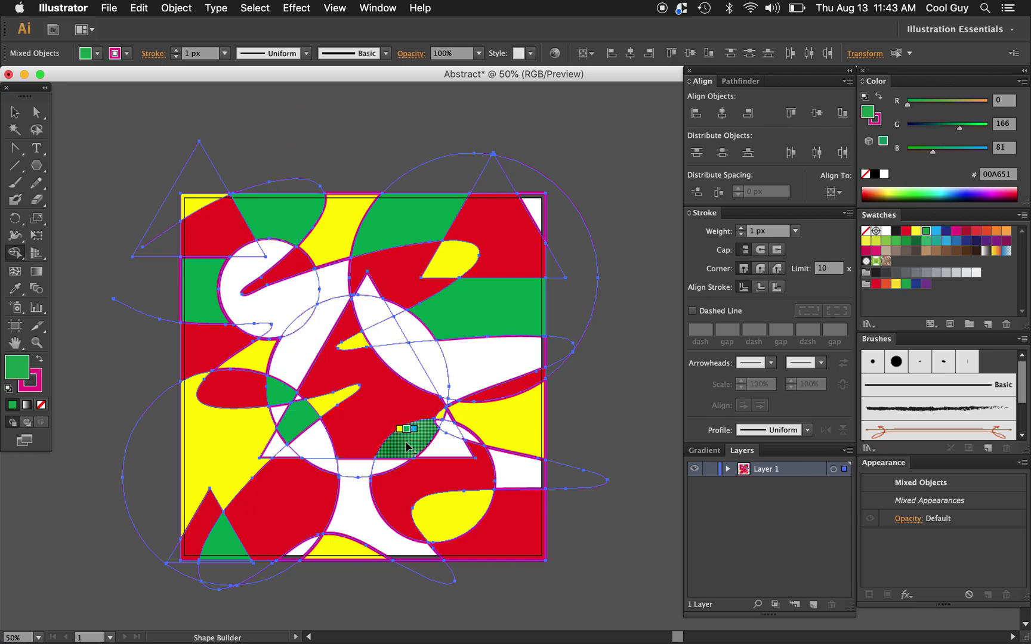
pyautogui.click(351, 505)
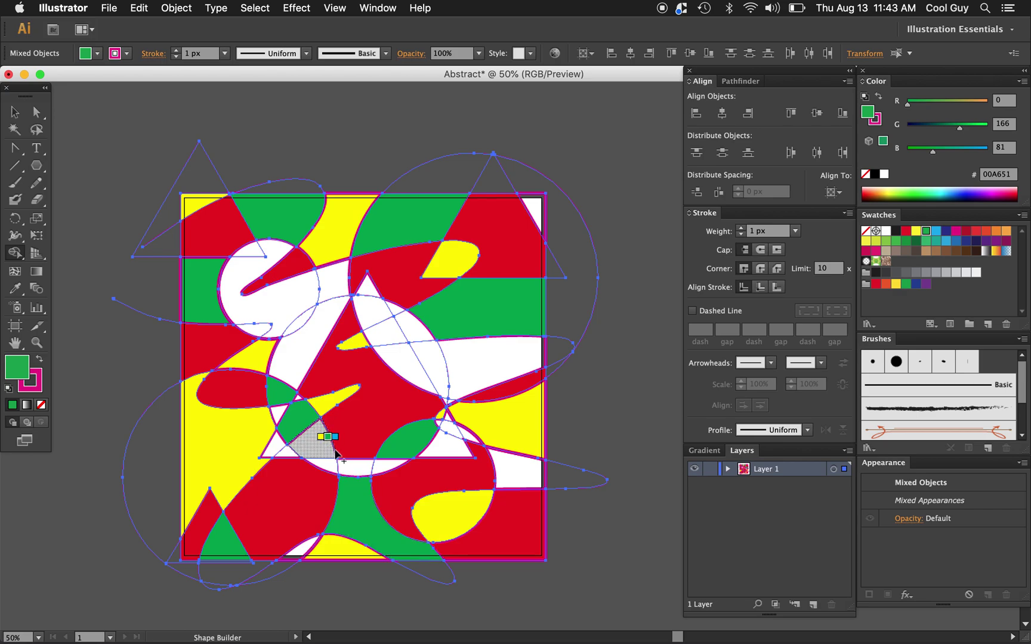
pyautogui.click(328, 469)
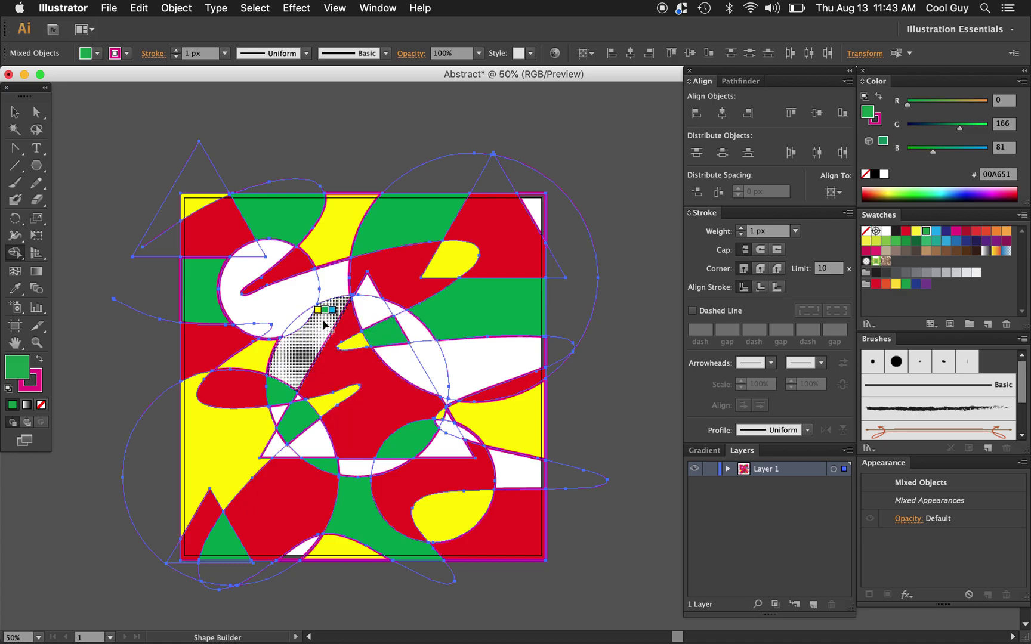
pyautogui.click(300, 322)
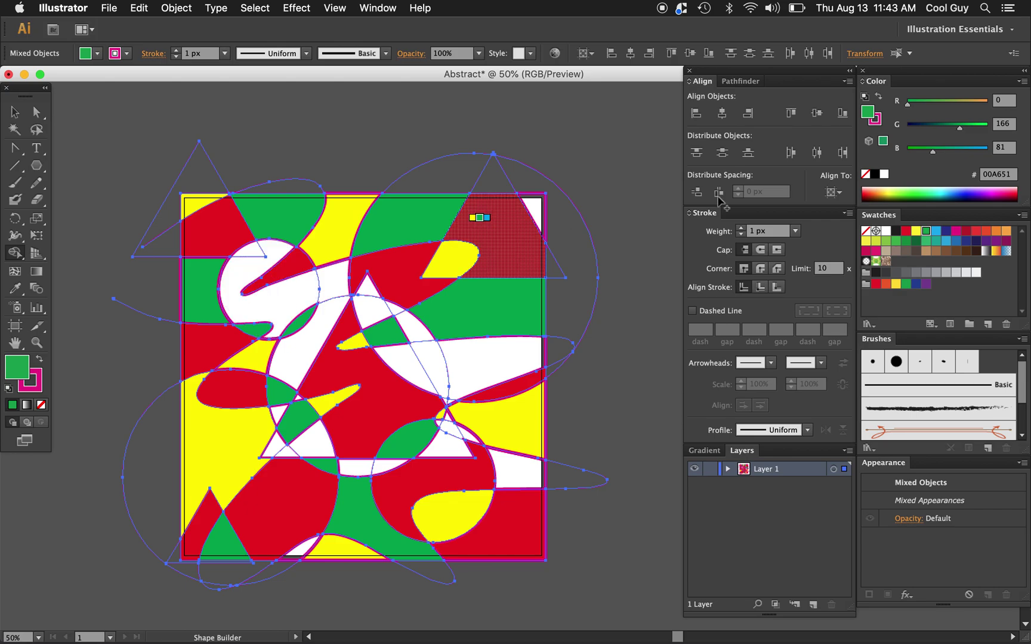
pyautogui.click(936, 232)
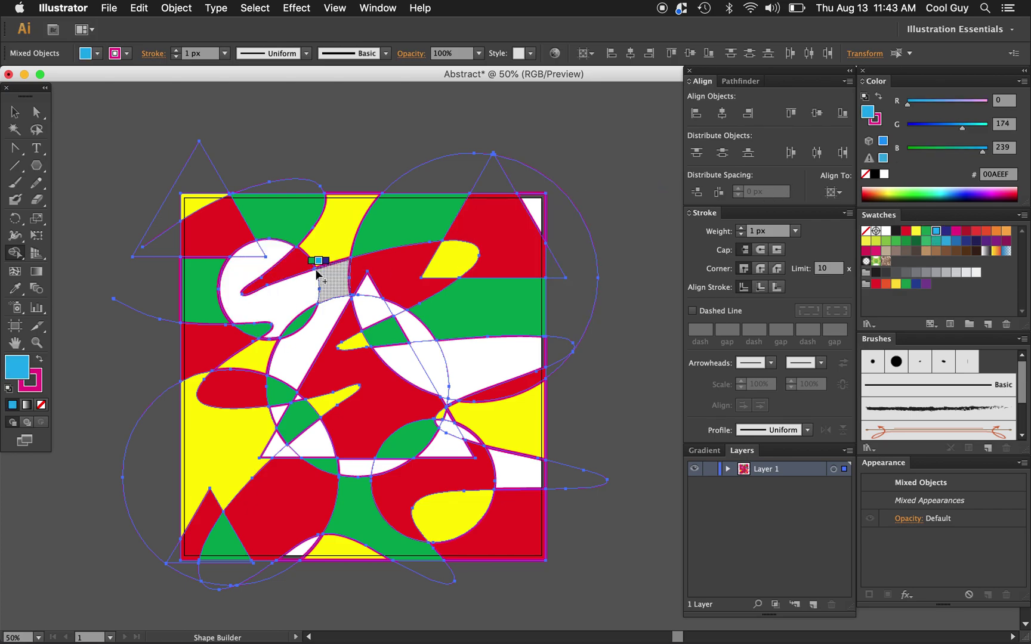
# Step: Fill the left circle, the top-right corner, the lower-right area and six other white pieces blue (00AEEF)
pyautogui.click(254, 271)
pyautogui.click(365, 291)
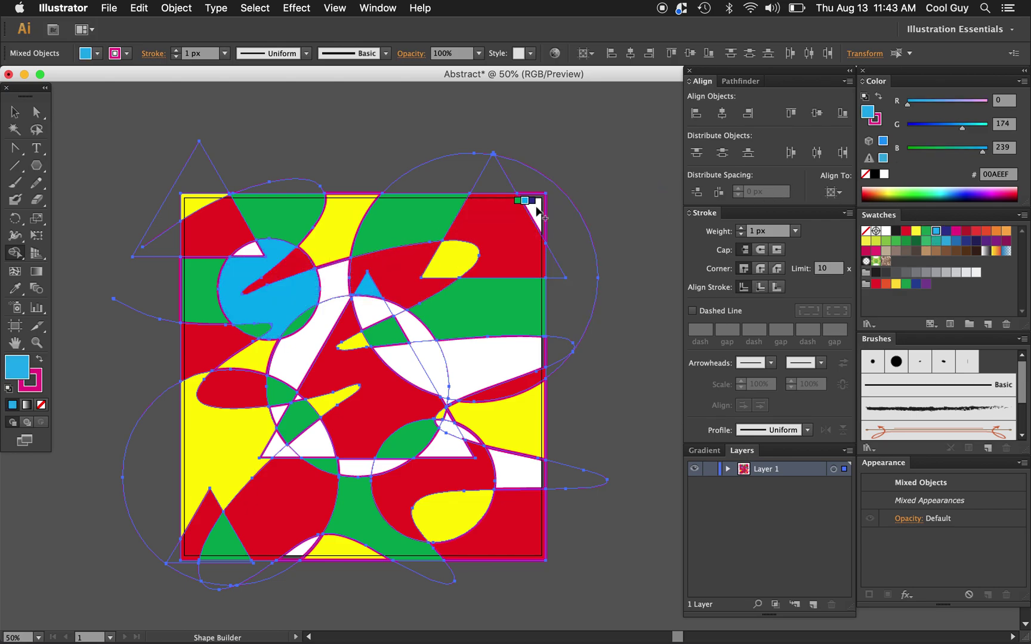
pyautogui.click(534, 206)
pyautogui.click(517, 476)
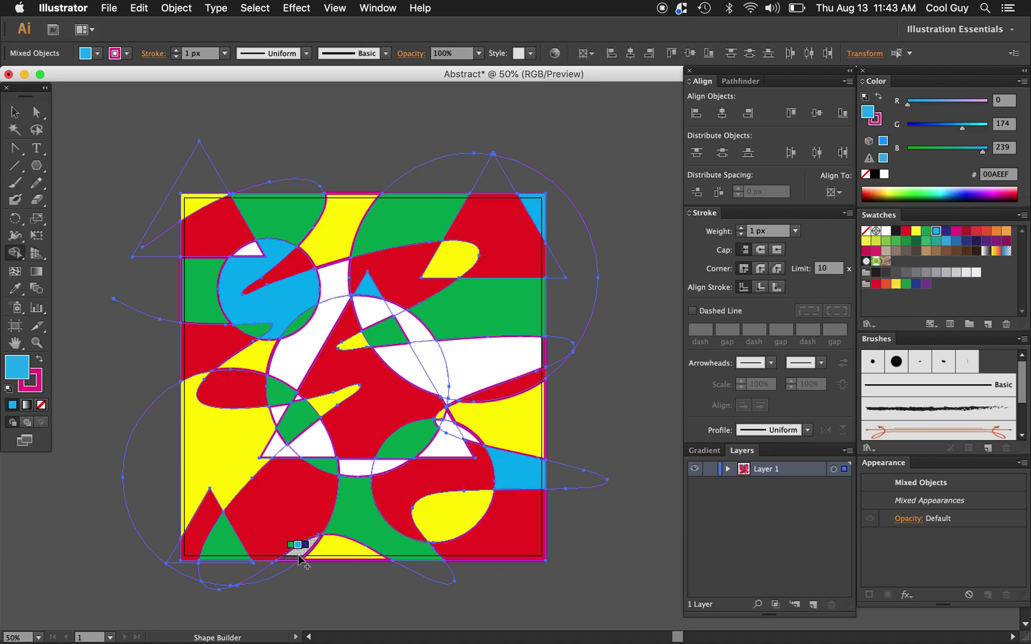
pyautogui.click(294, 545)
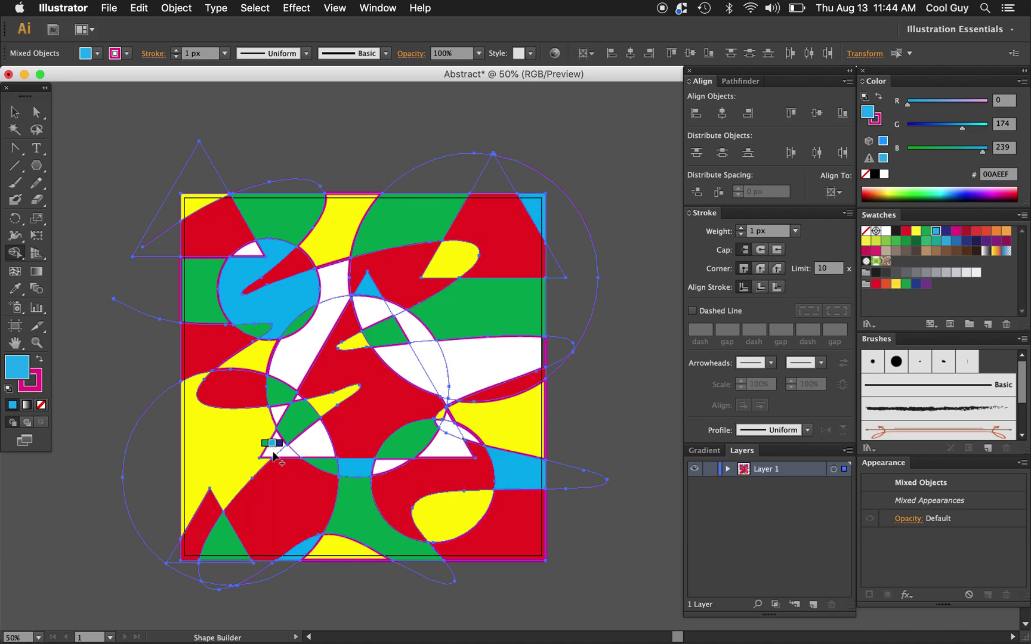
pyautogui.click(267, 441)
pyautogui.click(408, 362)
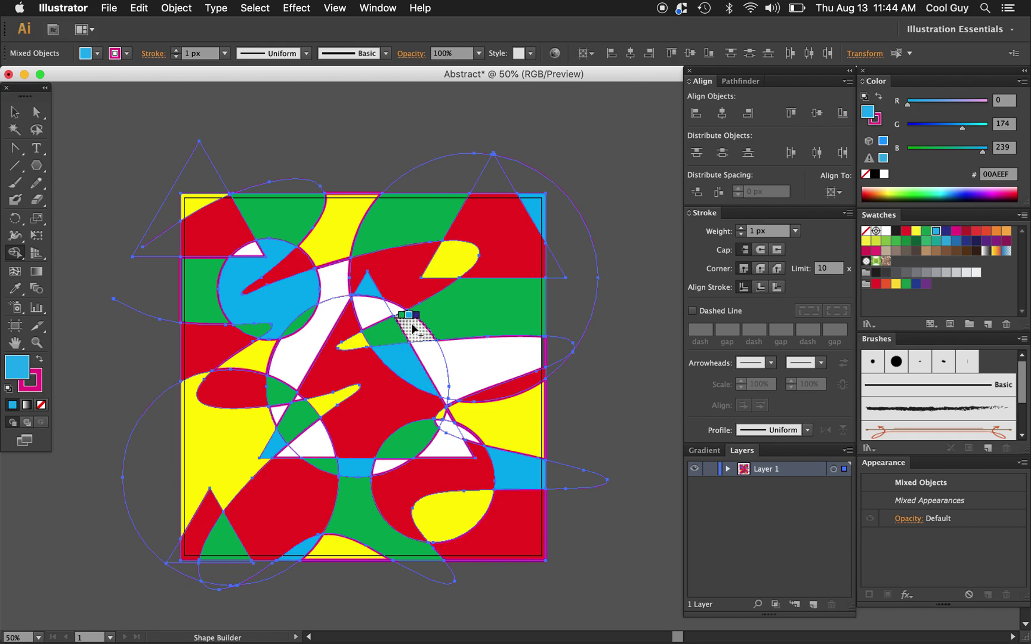
pyautogui.click(411, 327)
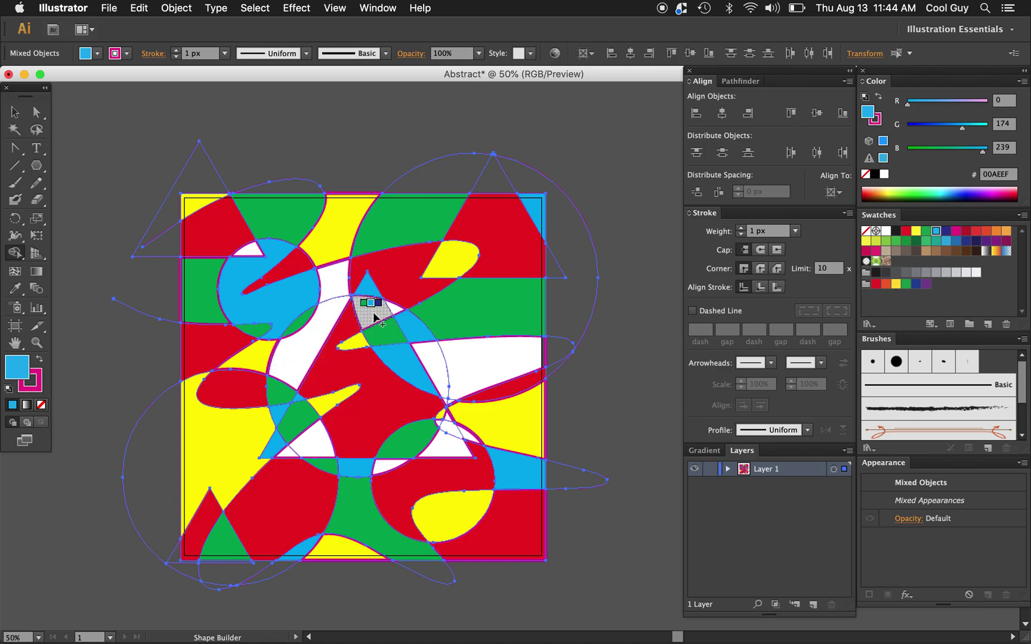
pyautogui.click(465, 360)
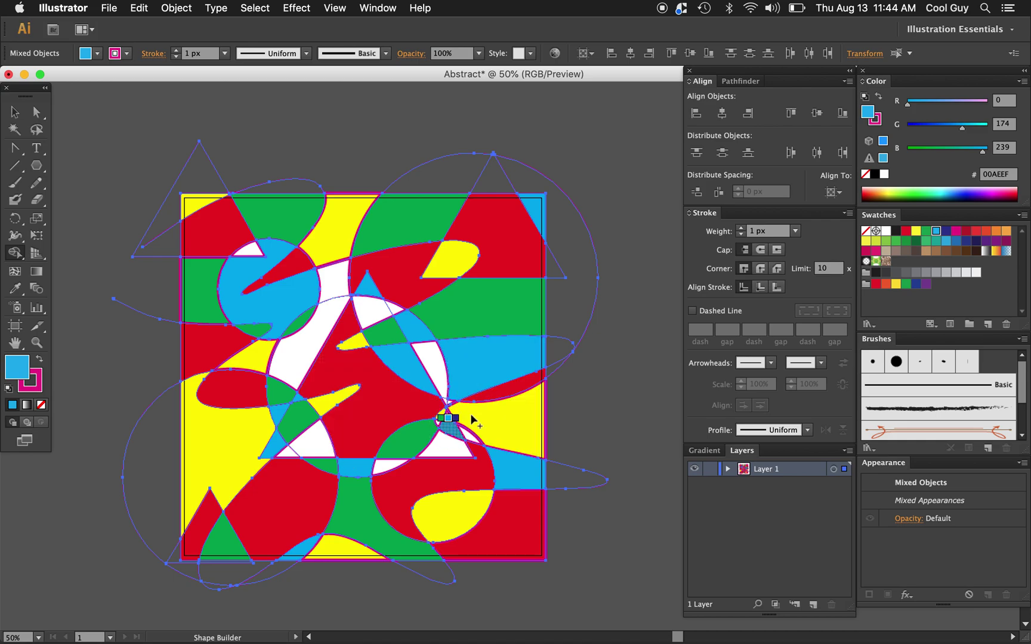
# Step: Switch to orange (F7941E) and fill the S-shaped region plus four small wedges and slivers
pyautogui.click(995, 232)
pyautogui.click(430, 359)
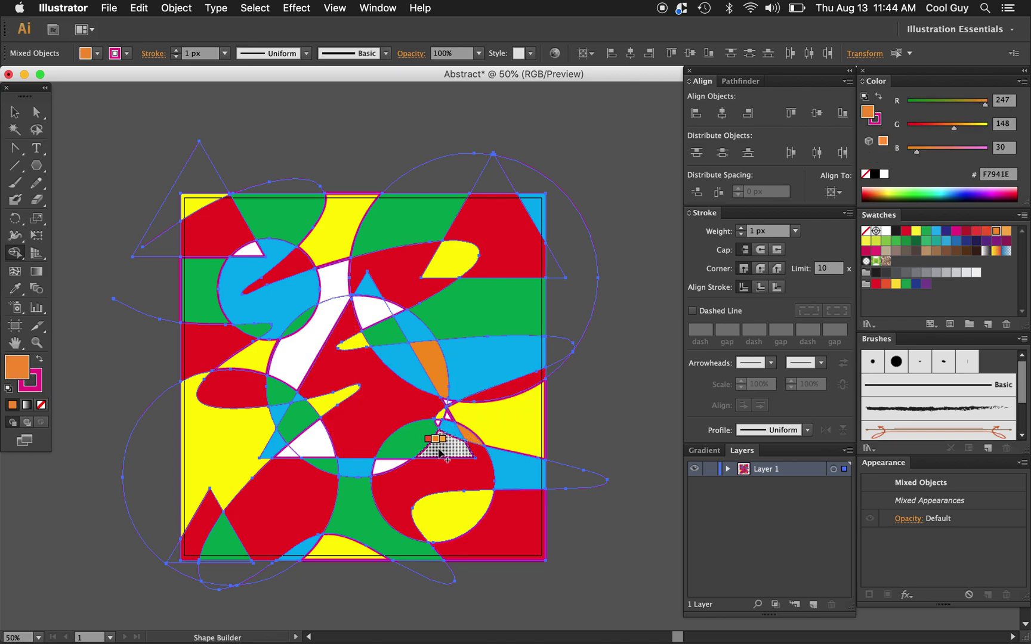
pyautogui.click(384, 467)
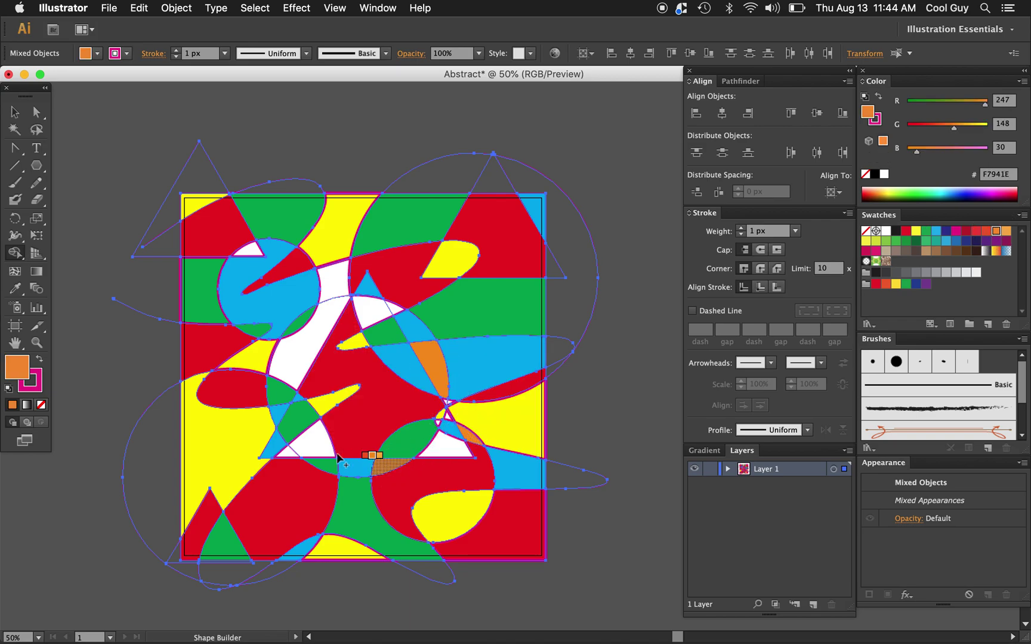
pyautogui.click(286, 455)
pyautogui.click(304, 354)
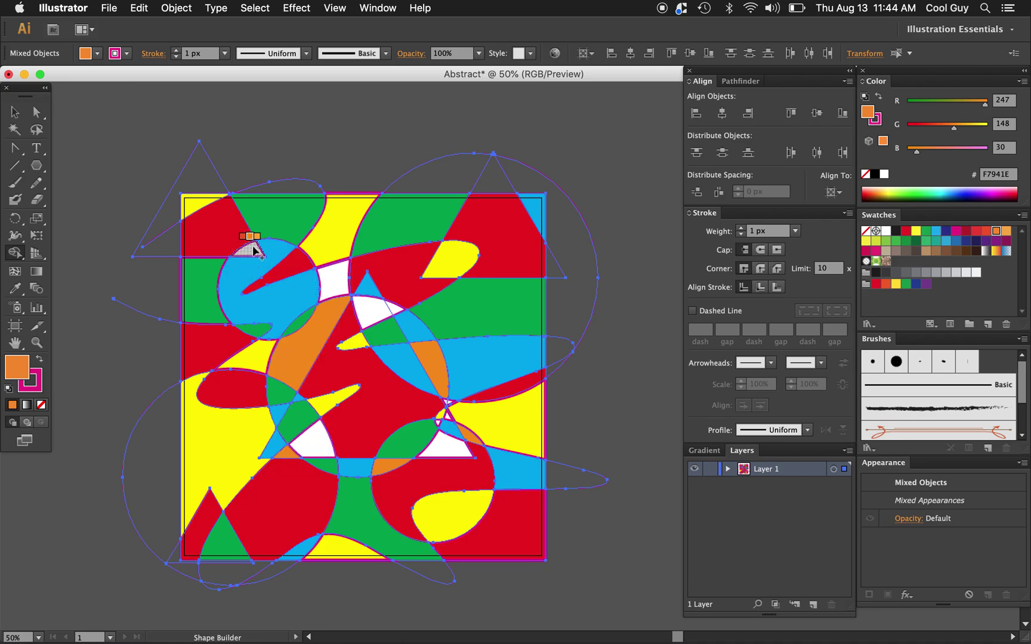
pyautogui.click(254, 250)
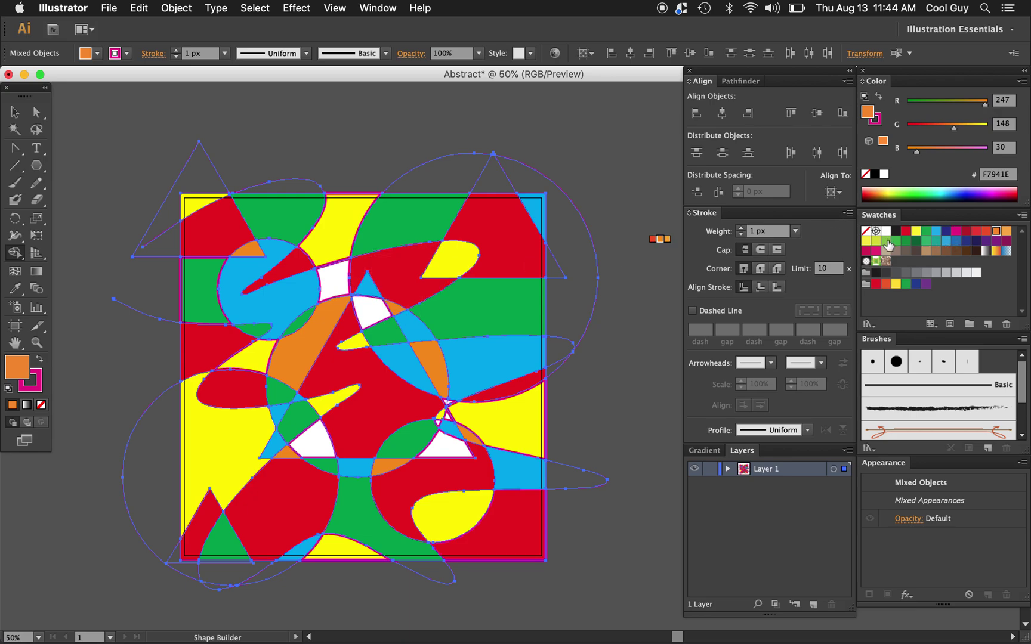
# Step: Switch to purple (662D91) and fill four remaining white regions and triangles
pyautogui.click(985, 242)
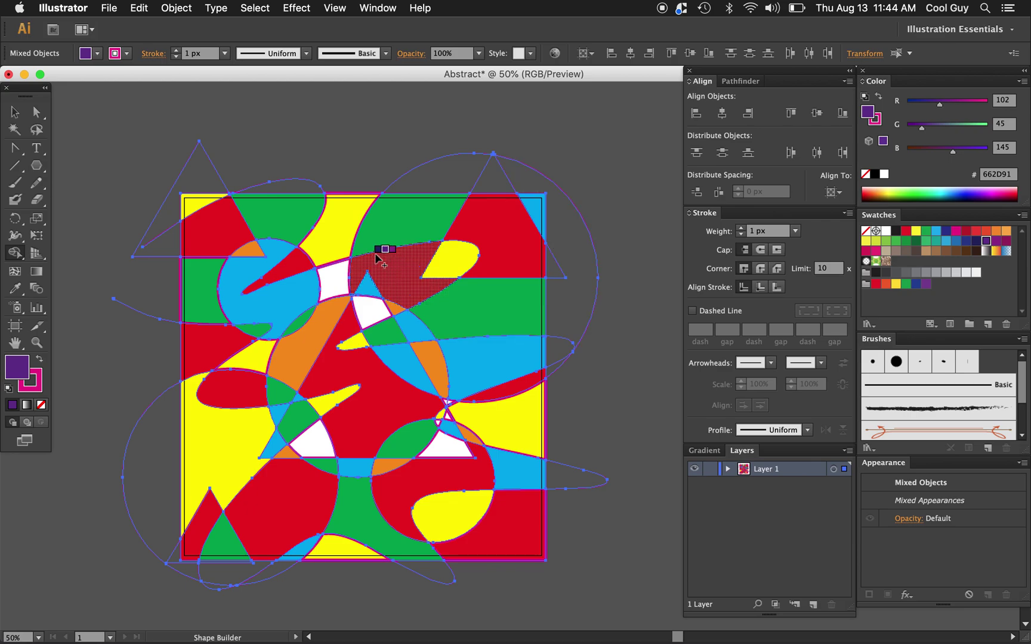
pyautogui.click(334, 290)
pyautogui.click(368, 307)
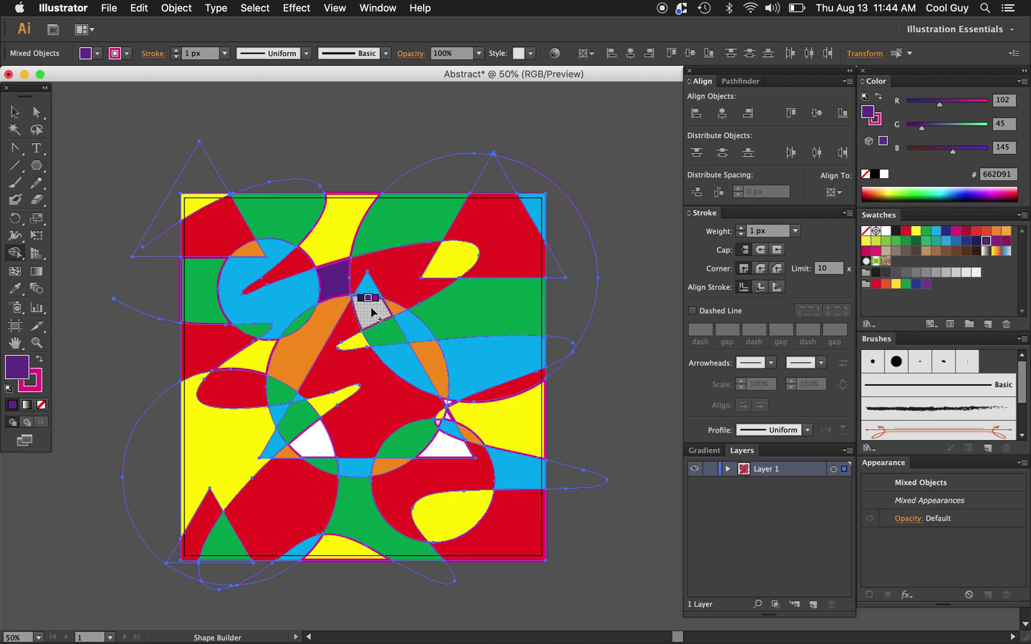
pyautogui.click(310, 446)
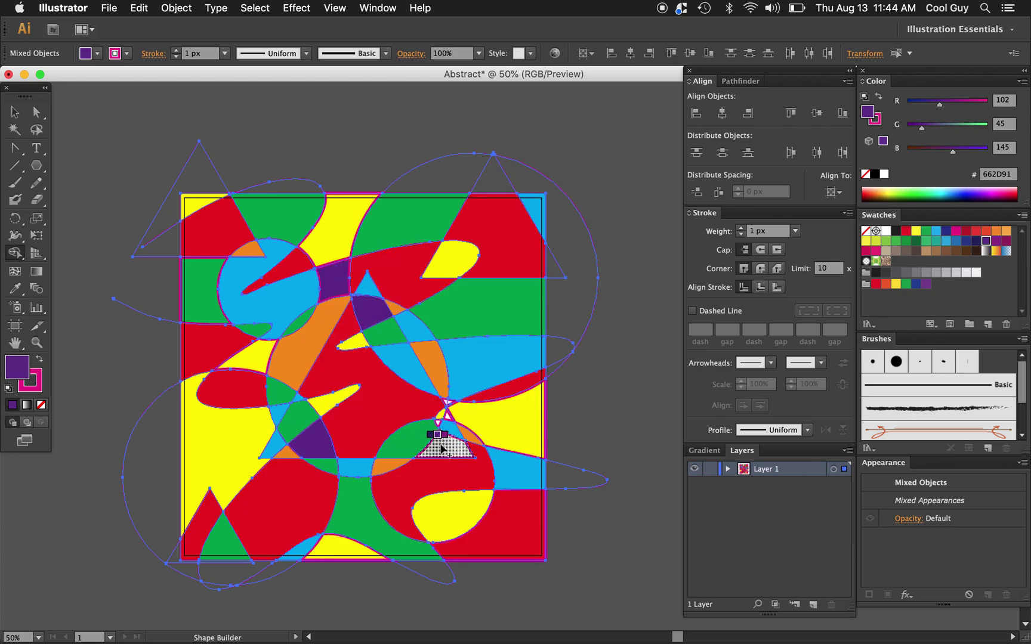
pyautogui.click(442, 449)
# Step: Zoom in on the centre and fill two tiny white gaps purple with Shape Builder
pyautogui.press('z')
pyautogui.click(451, 411)
pyautogui.click(455, 418)
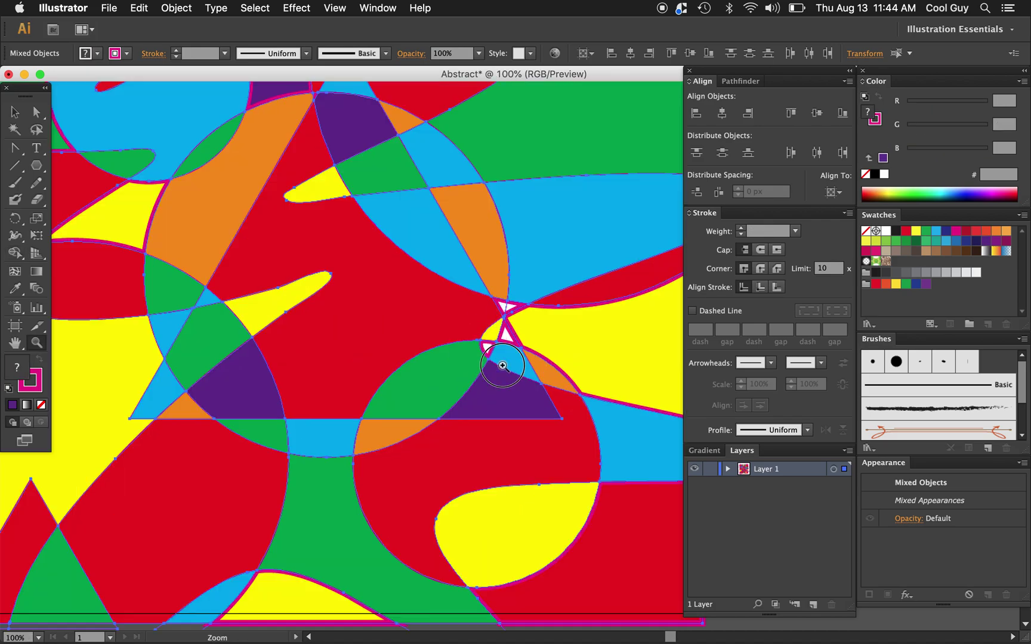
pyautogui.click(502, 365)
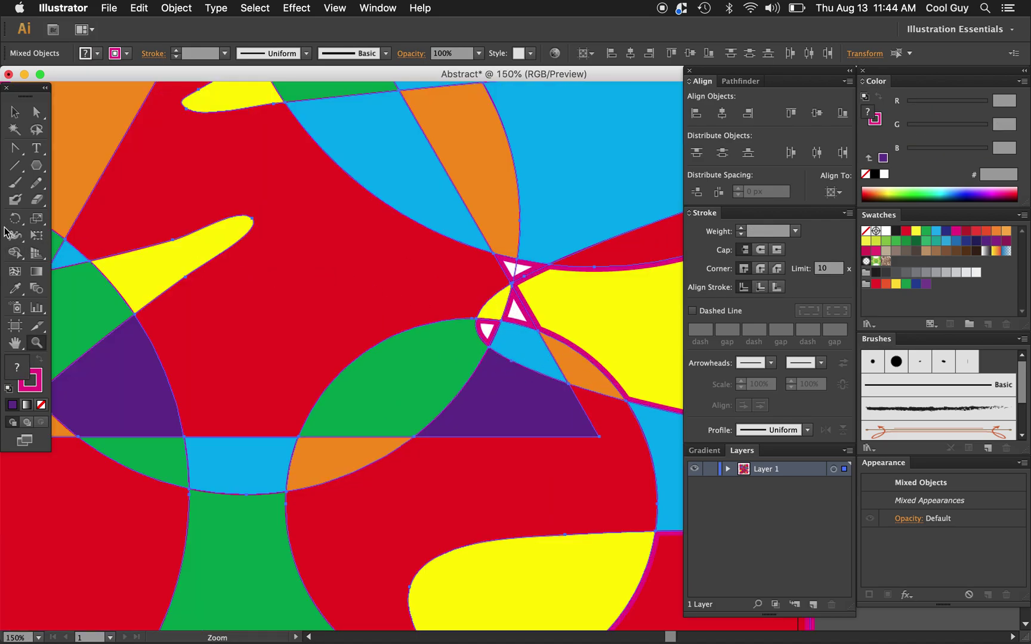
pyautogui.click(15, 252)
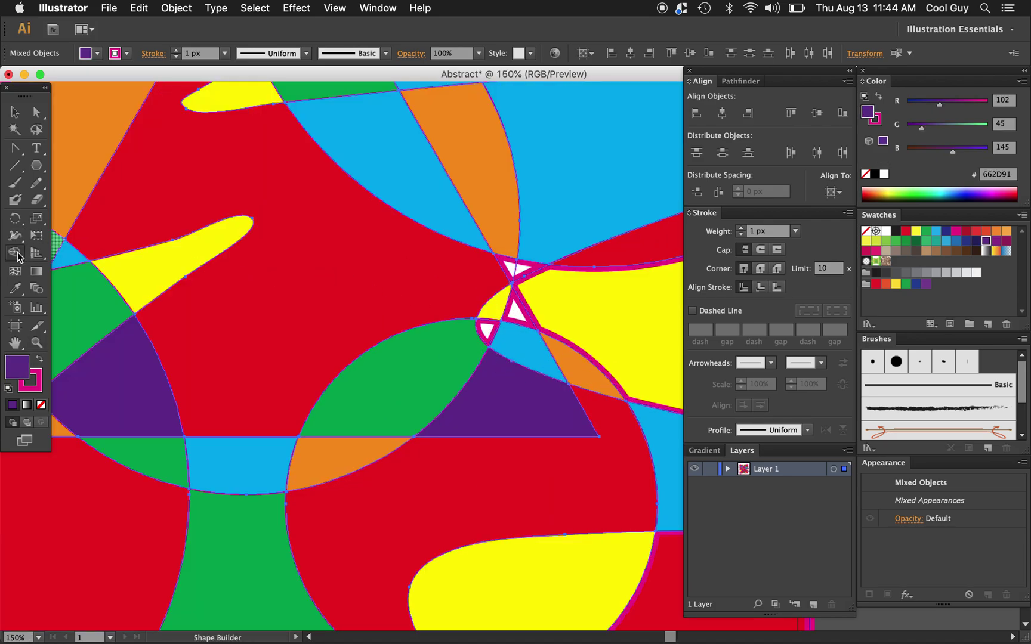
pyautogui.click(522, 269)
pyautogui.click(487, 330)
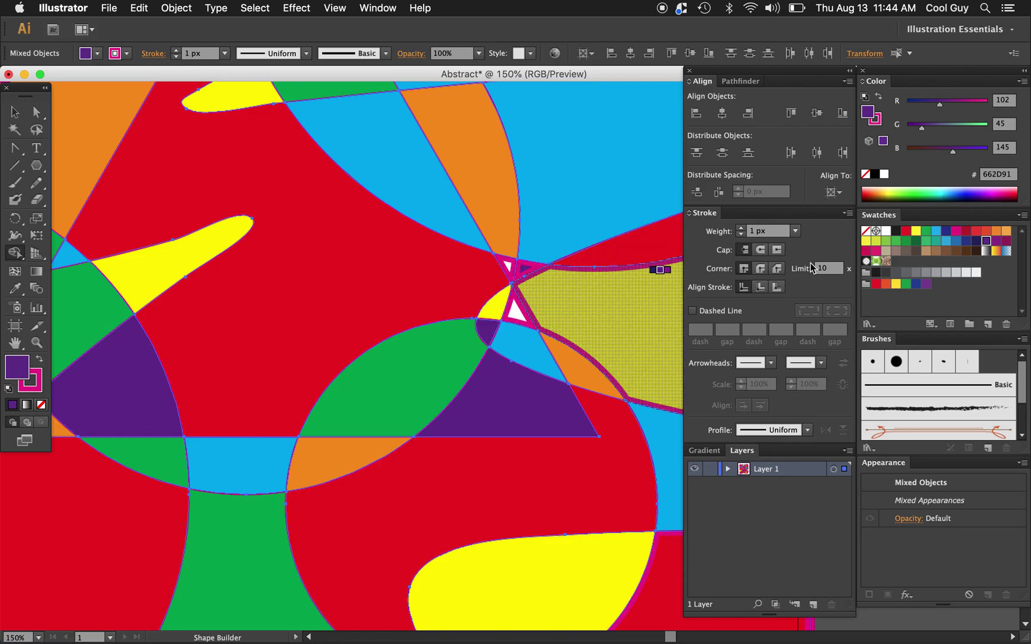
# Step: Fill two small central triangles green and zoom back out to the whole pattern
pyautogui.click(926, 231)
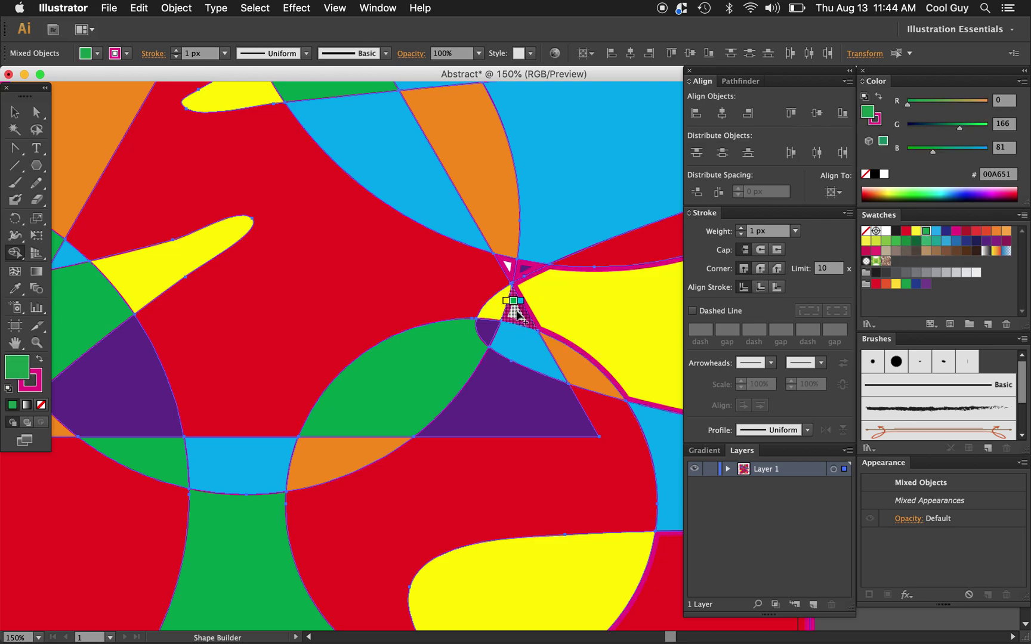
pyautogui.click(517, 310)
pyautogui.click(507, 265)
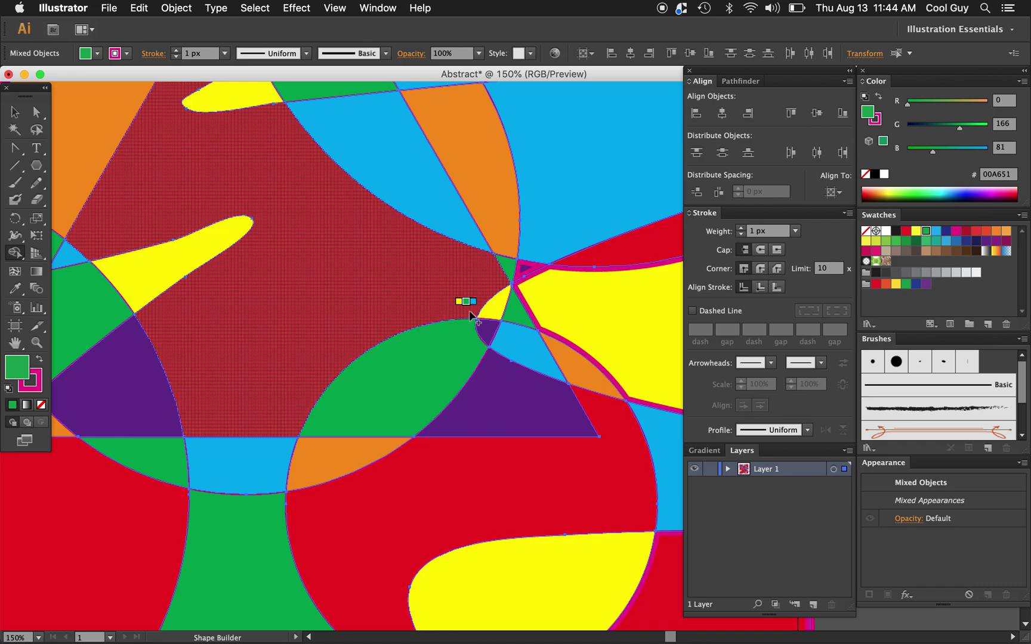
pyautogui.press('z')
pyautogui.keyDown('alt'); pyautogui.click(405, 386); pyautogui.keyUp('alt')
pyautogui.keyDown('alt'); pyautogui.click(405, 386); pyautogui.keyUp('alt')
pyautogui.keyDown('alt'); pyautogui.click(405, 386); pyautogui.keyUp('alt')
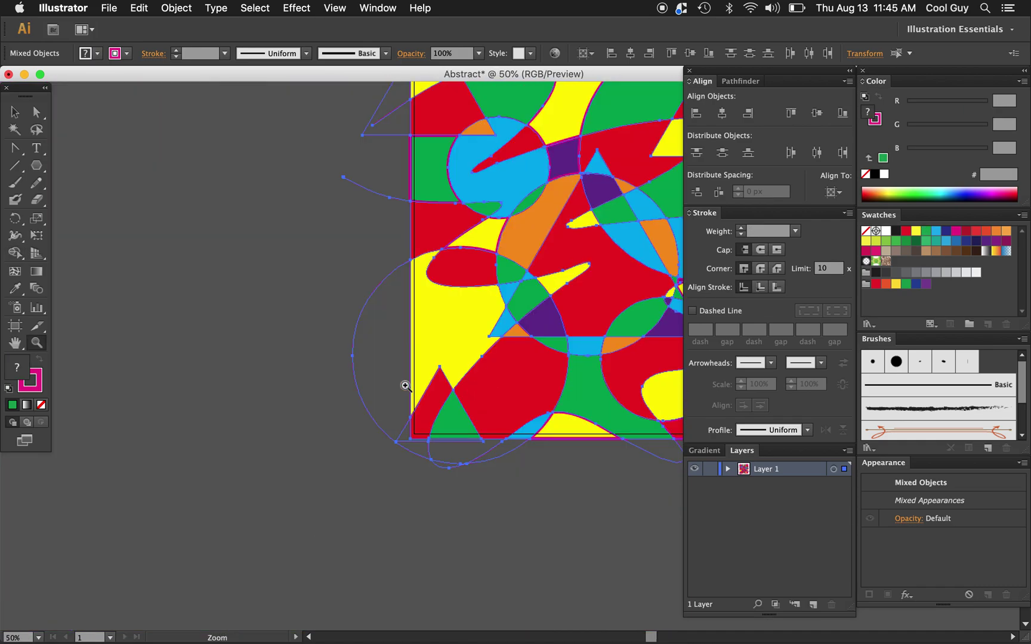
# Step: Set the stroke of all artwork to None to remove the magenta outlines, then marquee-select every path
pyautogui.hscroll(10, 405, 386)
pyautogui.scroll(4, 405, 386)
pyautogui.press('v')
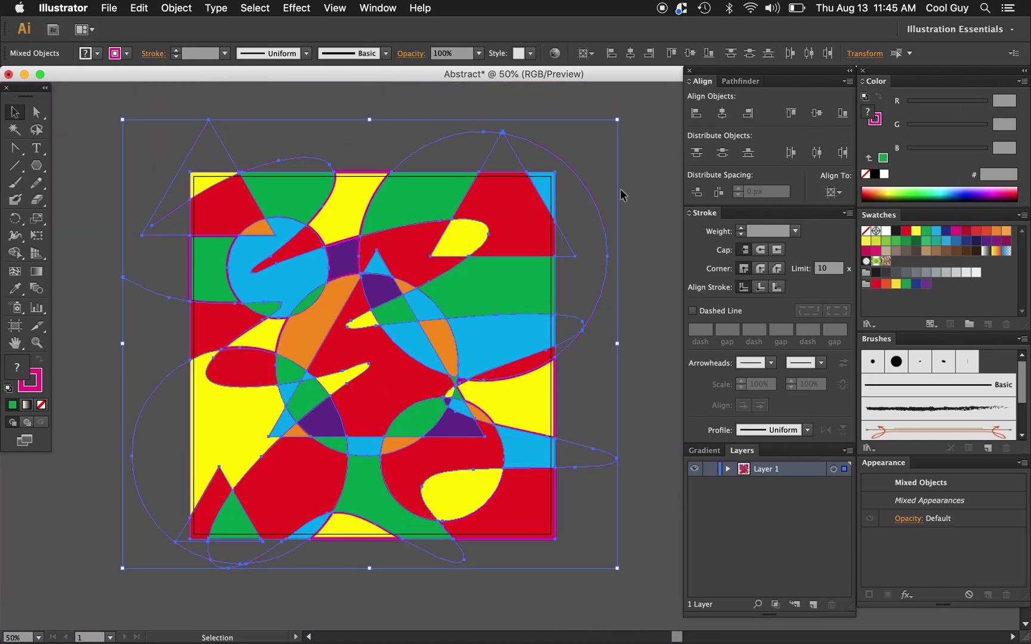
pyautogui.click(639, 193)
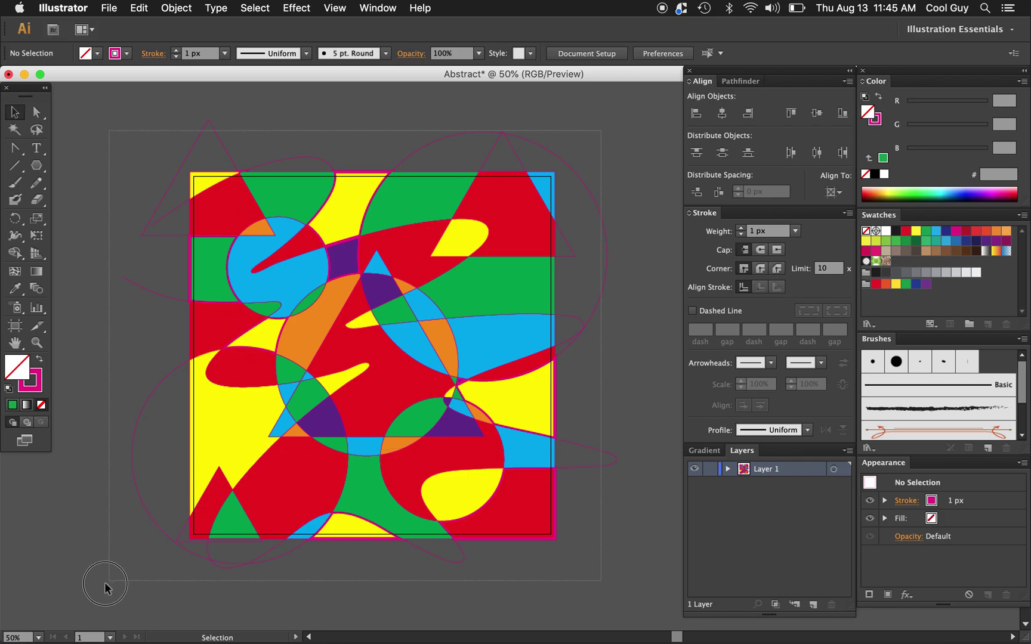
pyautogui.press('super+a')
pyautogui.click(41, 383)
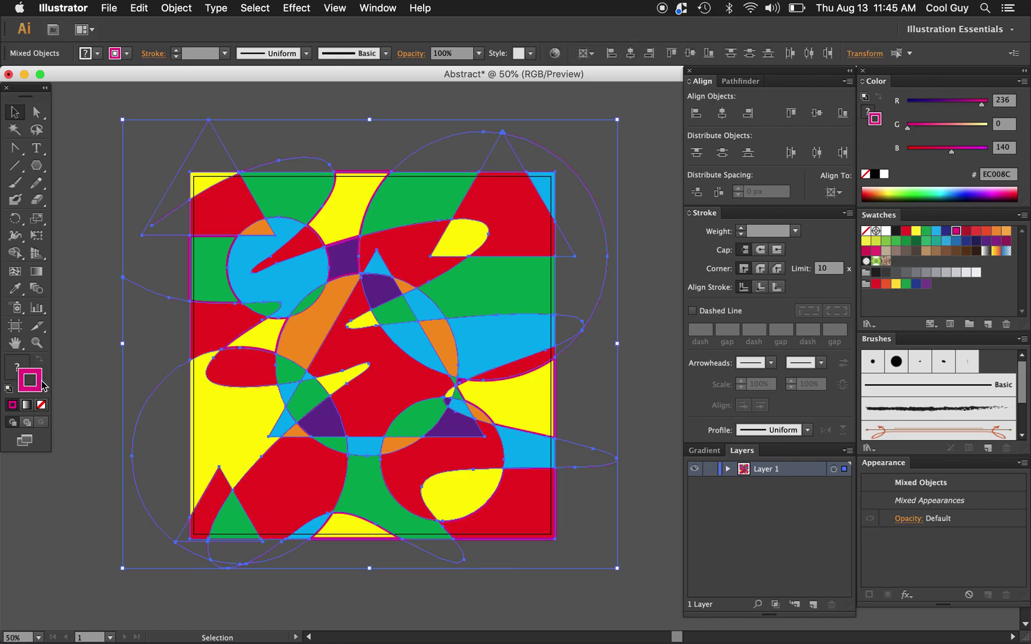
pyautogui.click(867, 232)
pyautogui.click(629, 225)
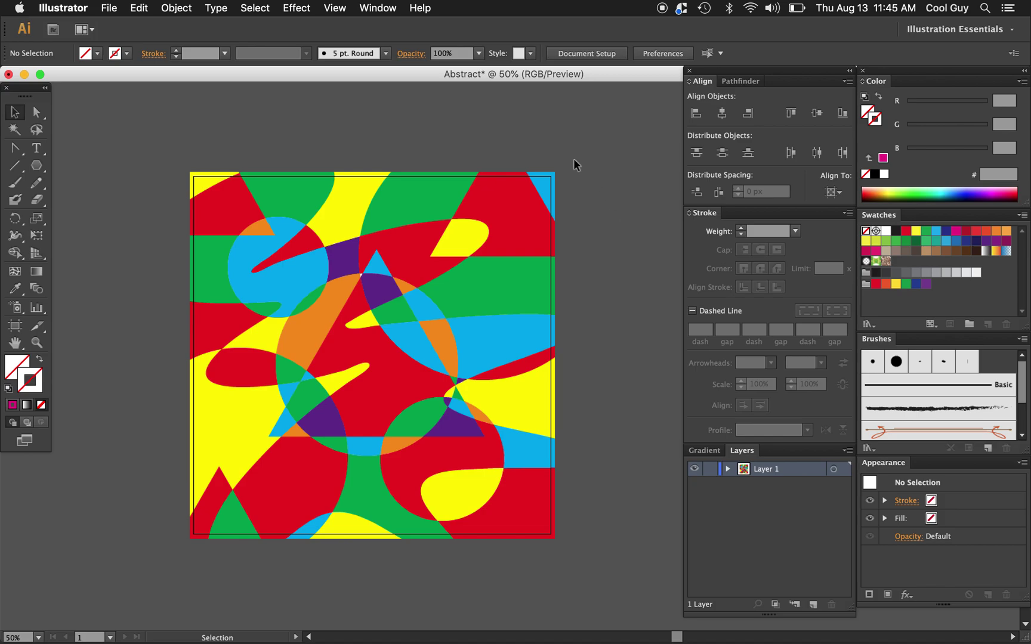
pyautogui.moveTo(574, 160); pyautogui.dragTo(153, 553)
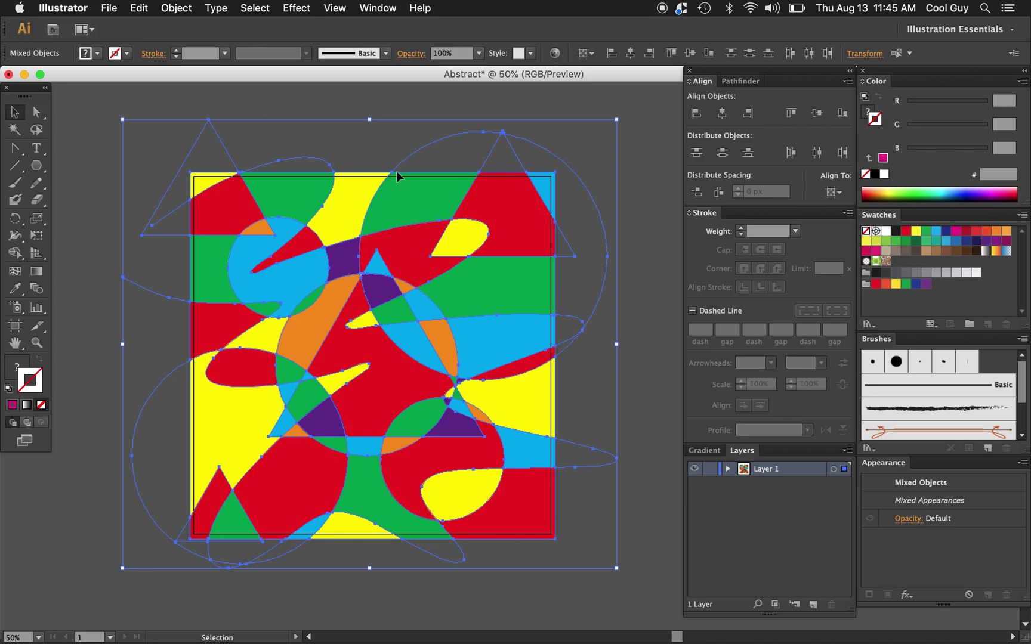
# Step: Give all selected paths a black stroke 9 px thick
pyautogui.click(896, 231)
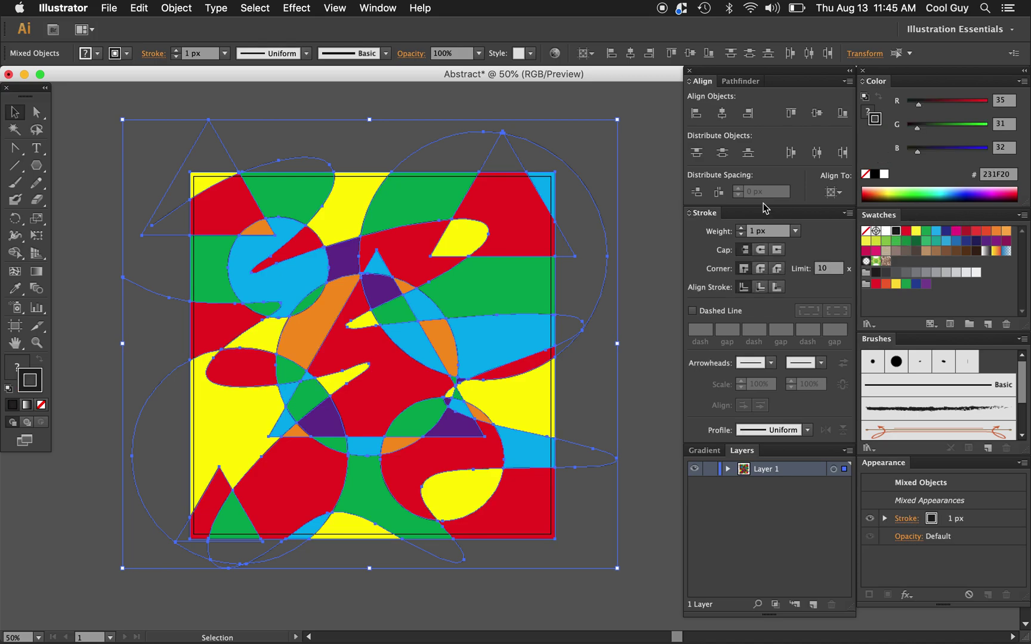
pyautogui.click(768, 231)
pyautogui.write('10')
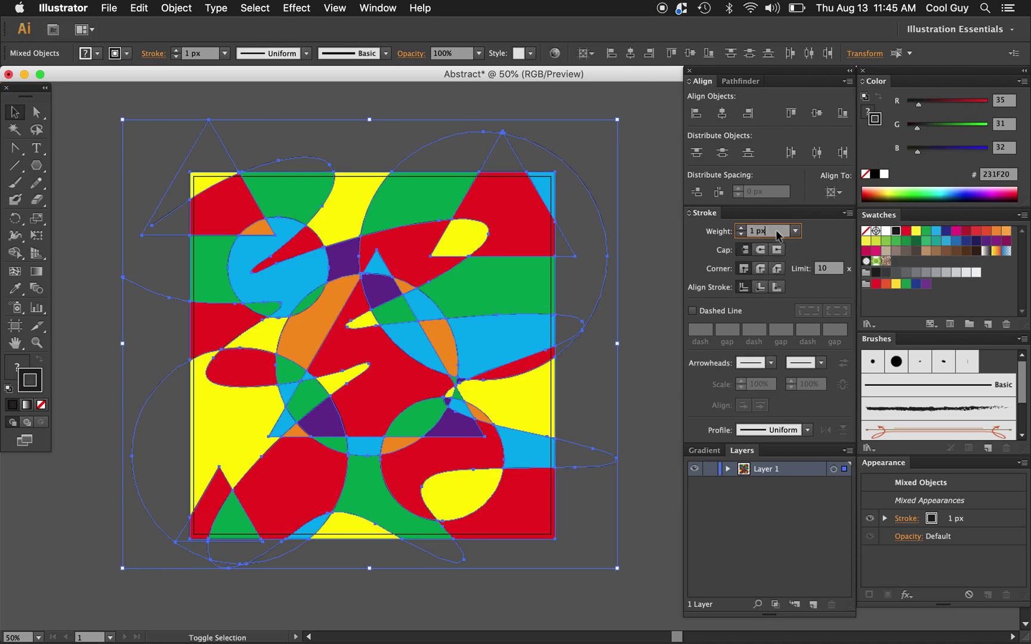
pyautogui.press('Return')
pyautogui.press('Down')
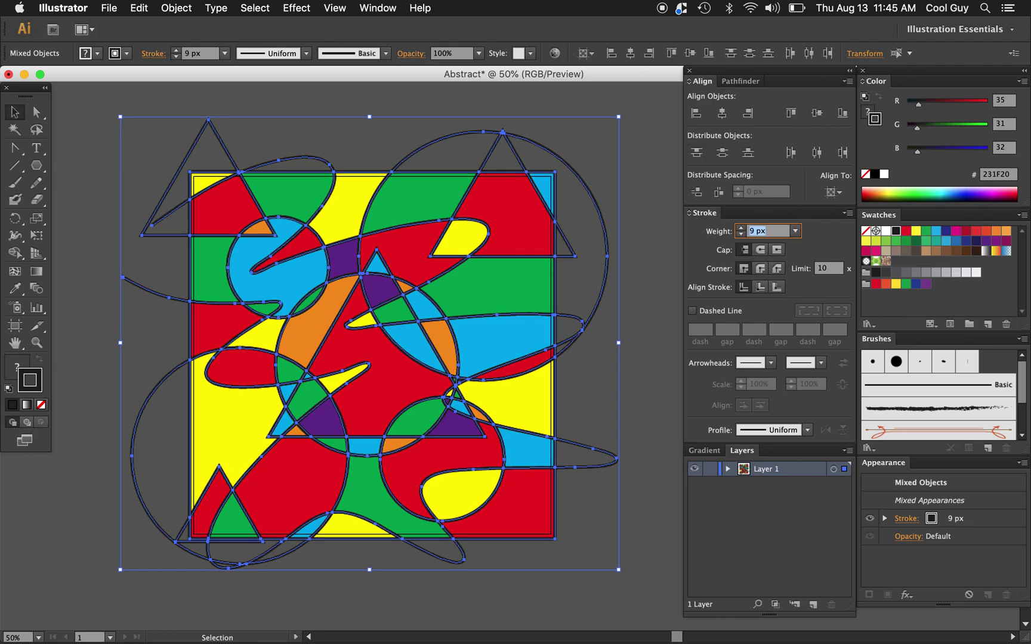
pyautogui.click(657, 248)
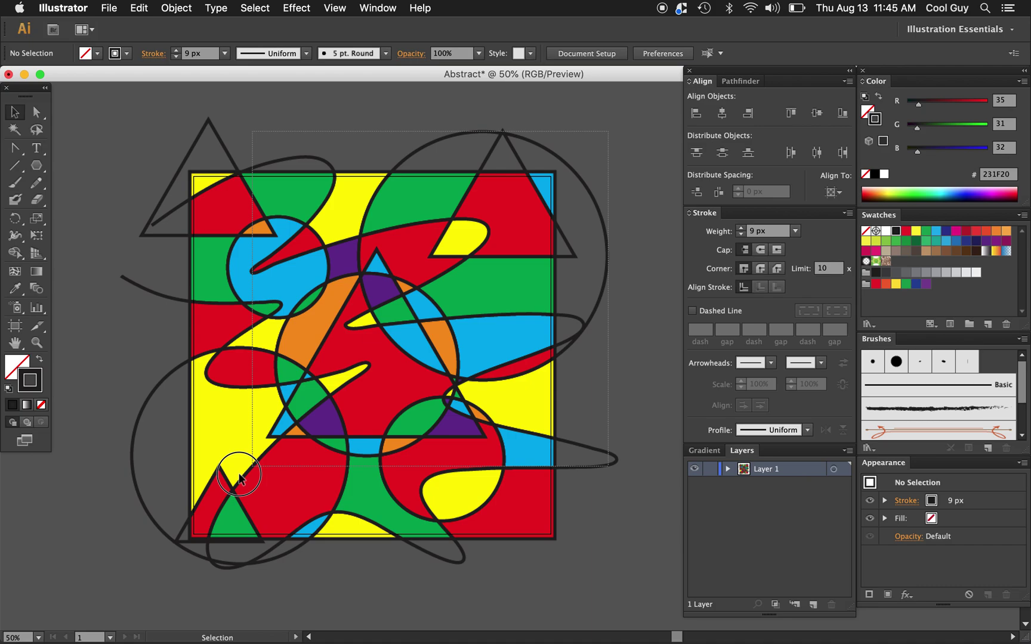
# Step: Apply a tapering width profile to all the black strokes
pyautogui.moveTo(128, 563); pyautogui.dragTo(623, 111)
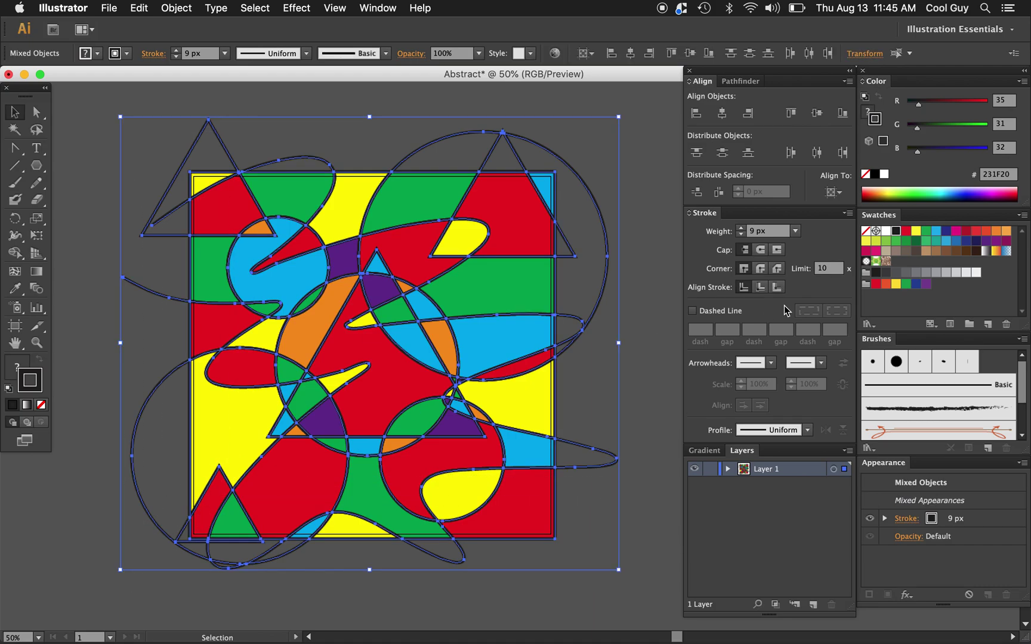
pyautogui.click(778, 432)
pyautogui.click(739, 474)
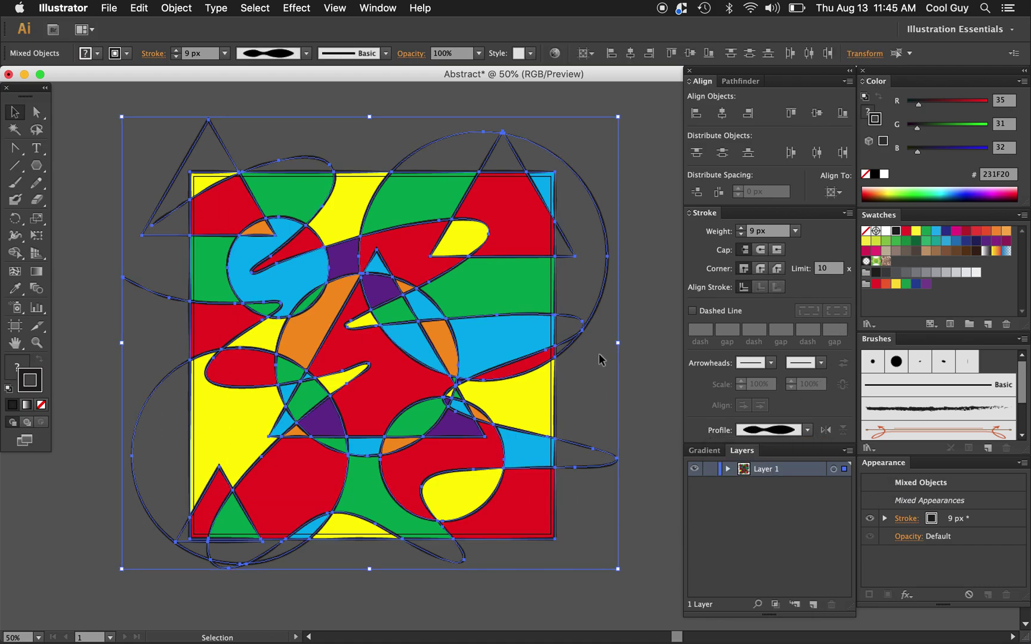
pyautogui.click(630, 354)
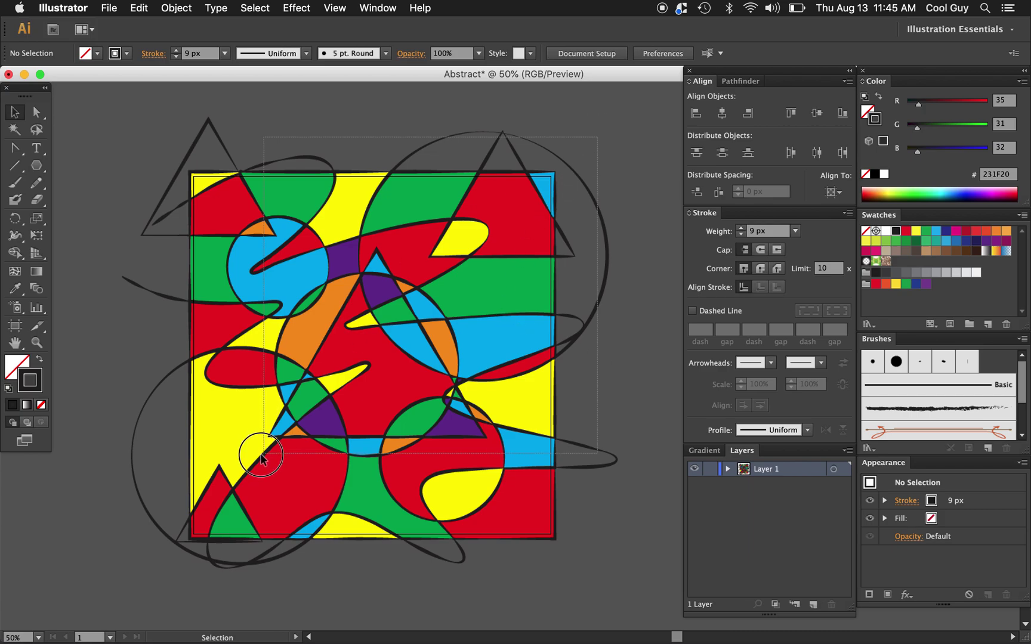
# Step: Group the whole pattern, drag it into Swatches as a new swatch, and delete the artwork
pyautogui.press('super+a')
pyautogui.press('a')
pyautogui.press('super+g')
pyautogui.press('v')
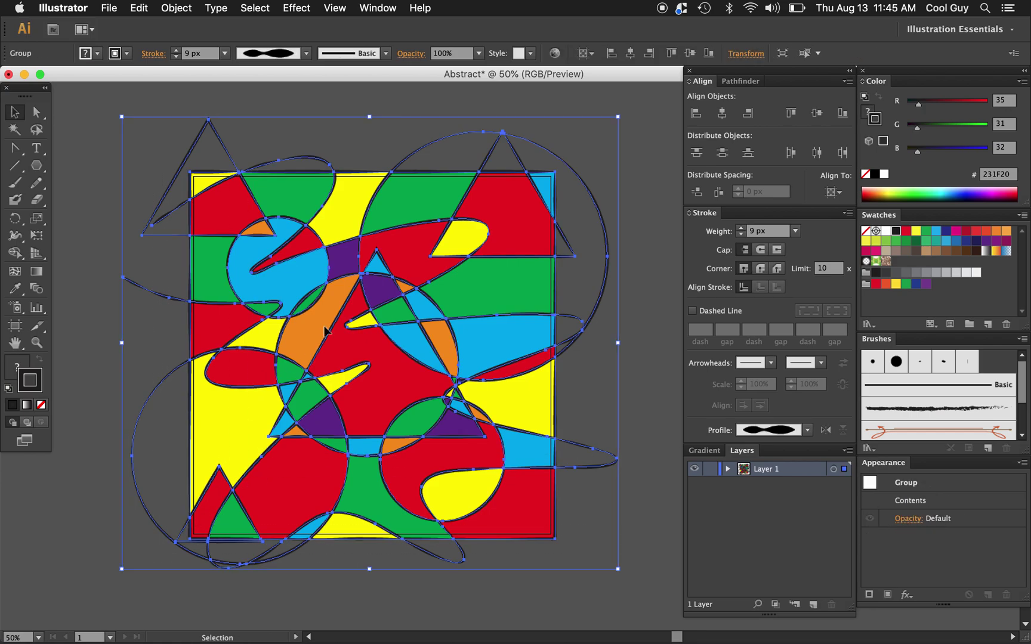
pyautogui.moveTo(356, 357); pyautogui.dragTo(904, 261)
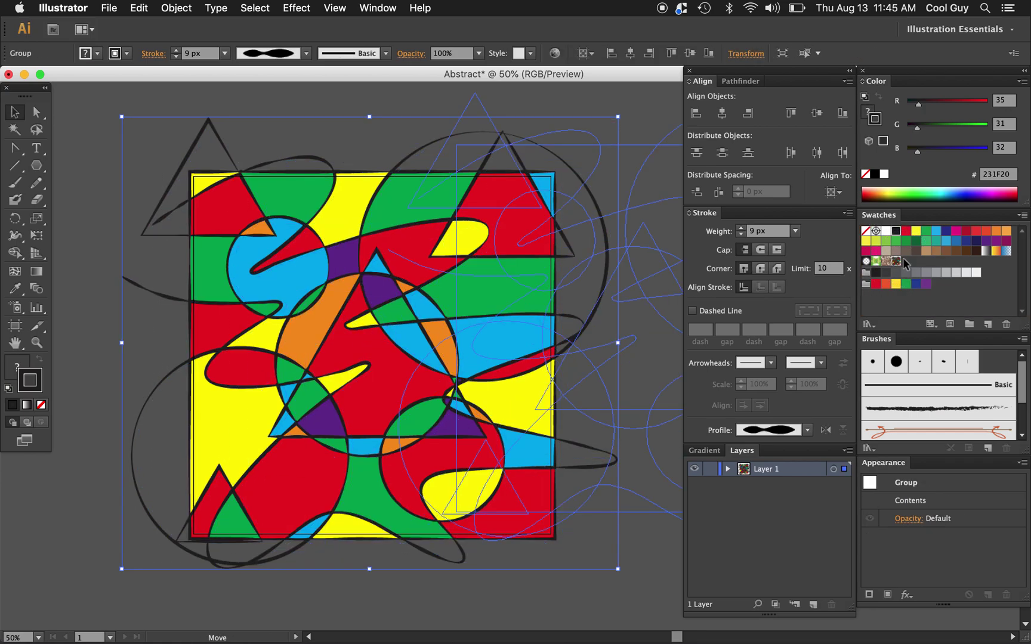
pyautogui.press('Delete')
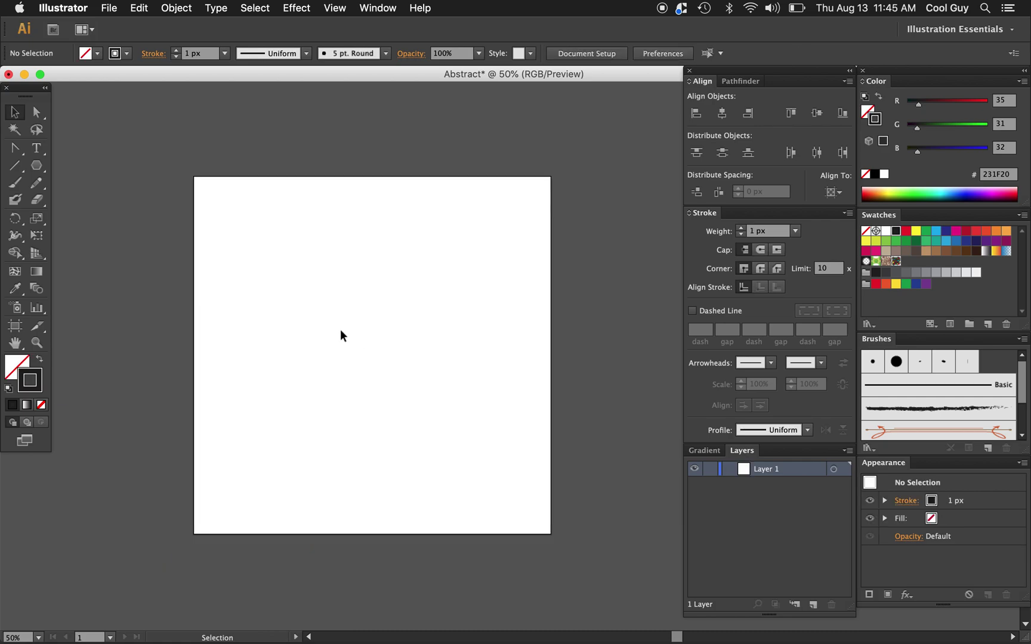
pyautogui.press('l')
pyautogui.moveTo(278, 229); pyautogui.dragTo(535, 450)
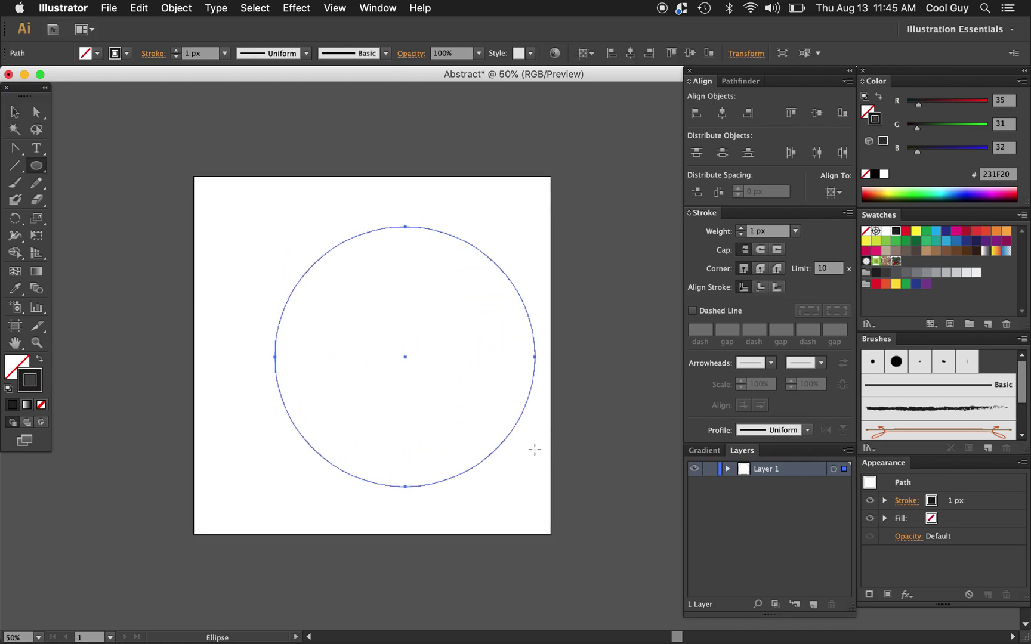
pyautogui.press('x')
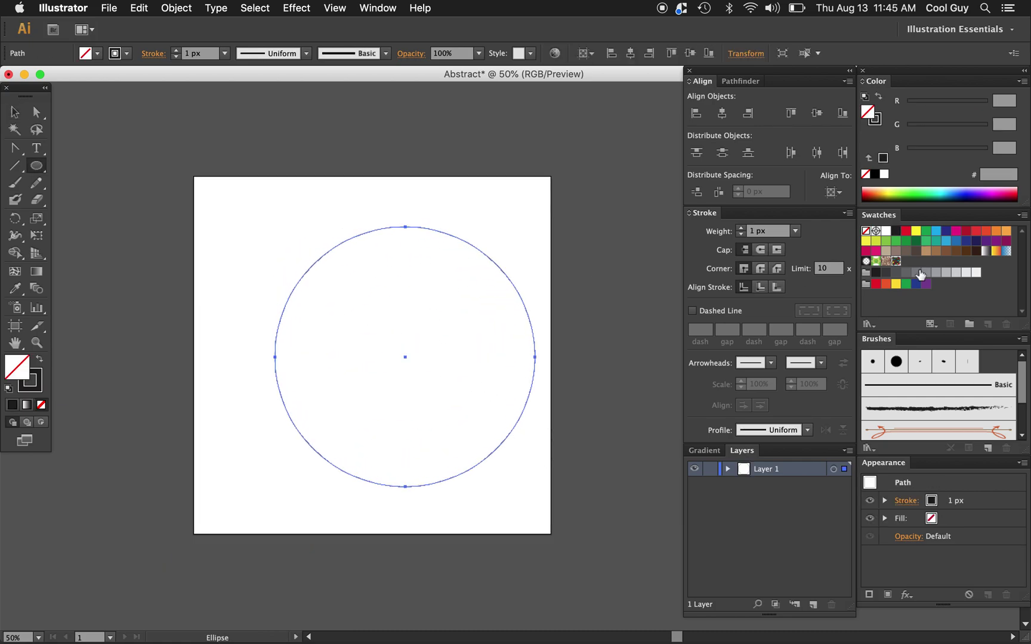
pyautogui.click(897, 263)
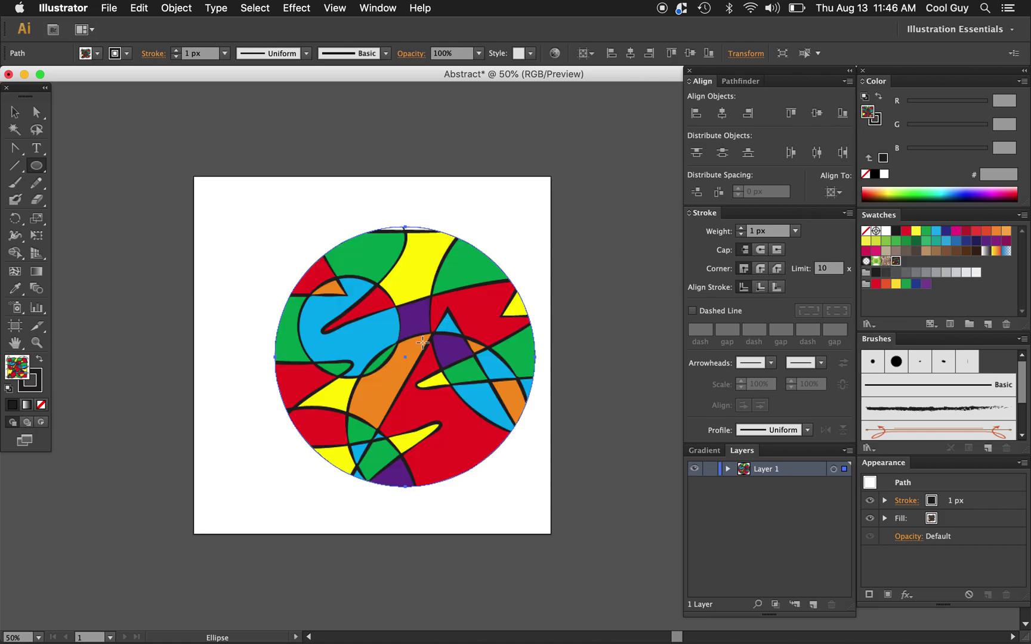
pyautogui.press('v')
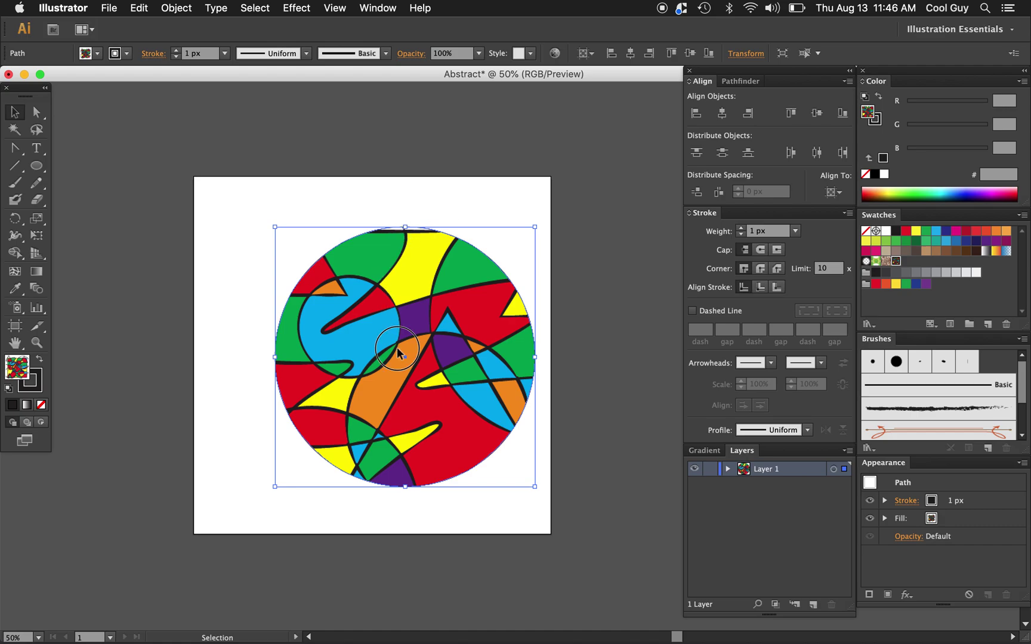
pyautogui.moveTo(397, 348); pyautogui.dragTo(397, 339)
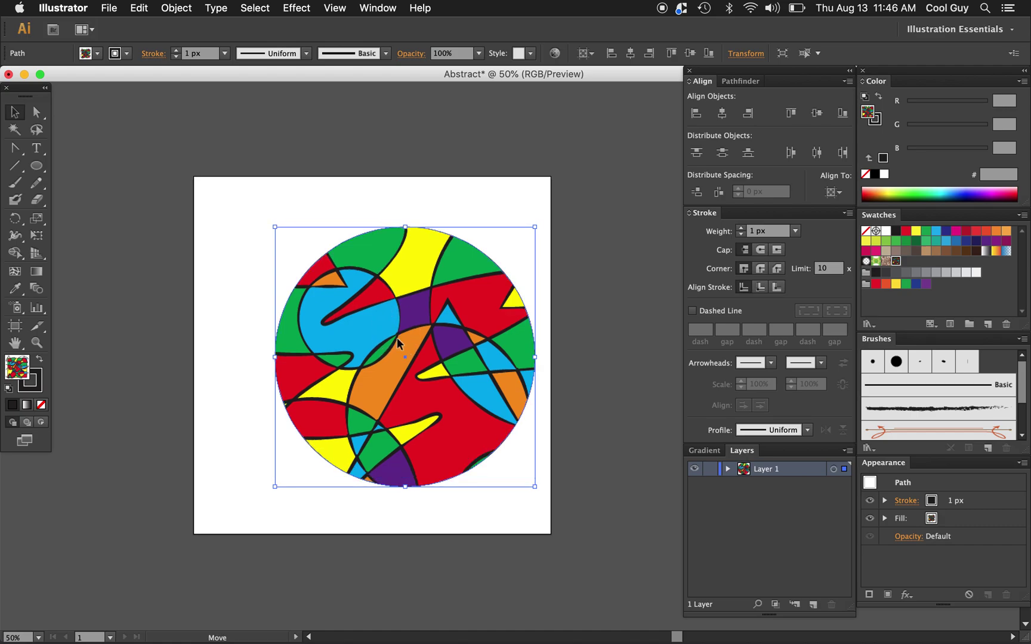
pyautogui.click(436, 194)
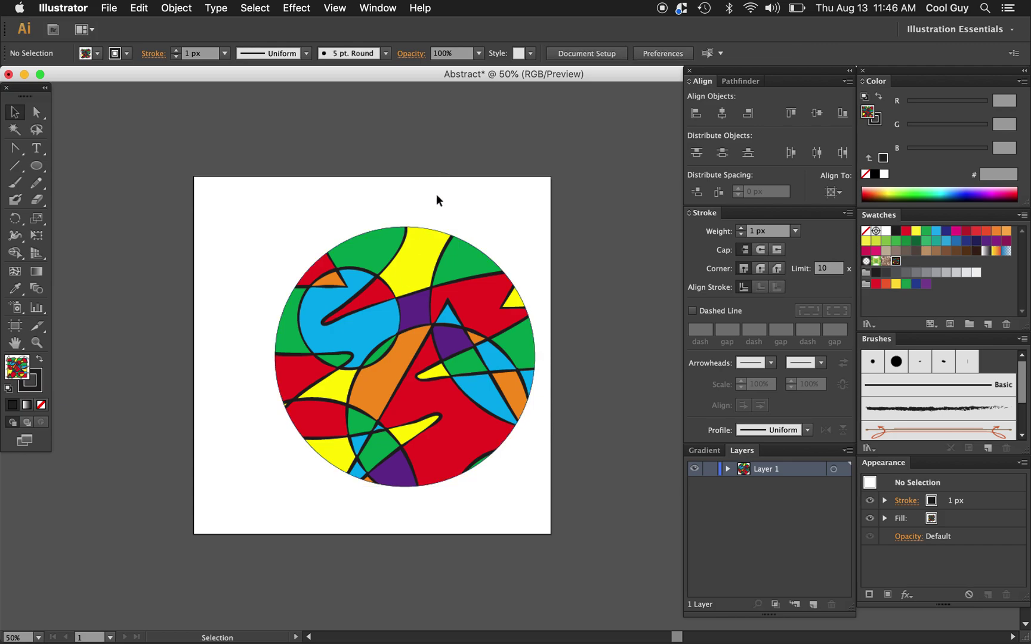
pyautogui.click(440, 418)
pyautogui.moveTo(440, 421); pyautogui.dragTo(410, 386)
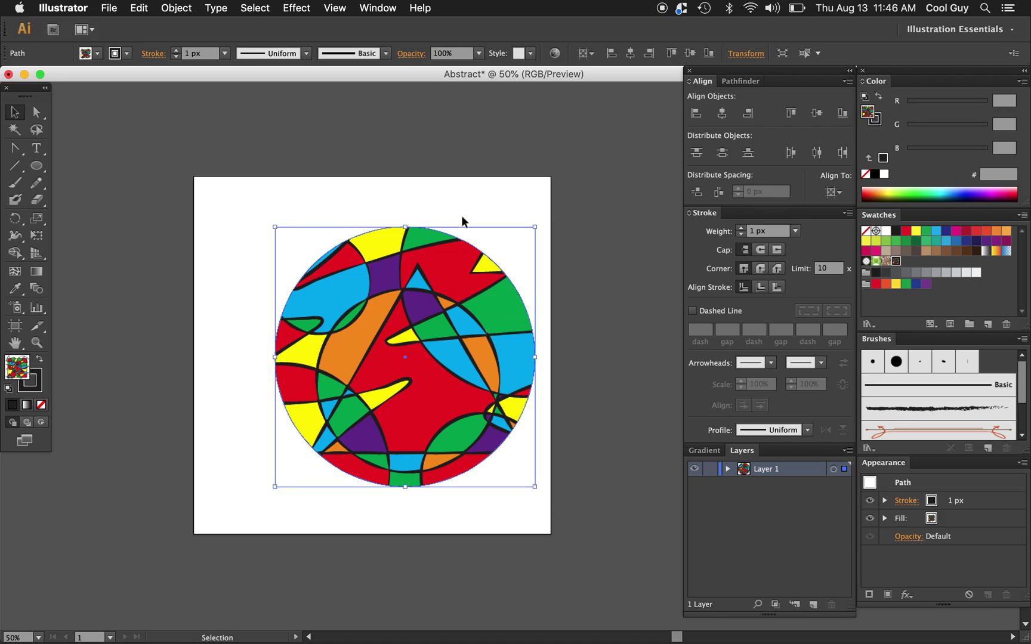
pyautogui.press('Delete')
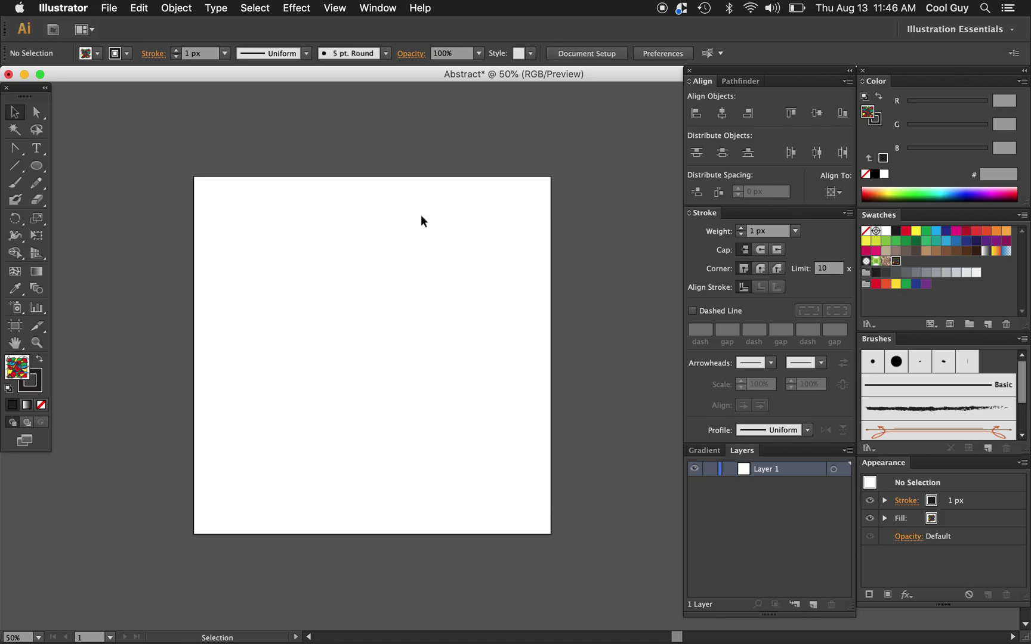